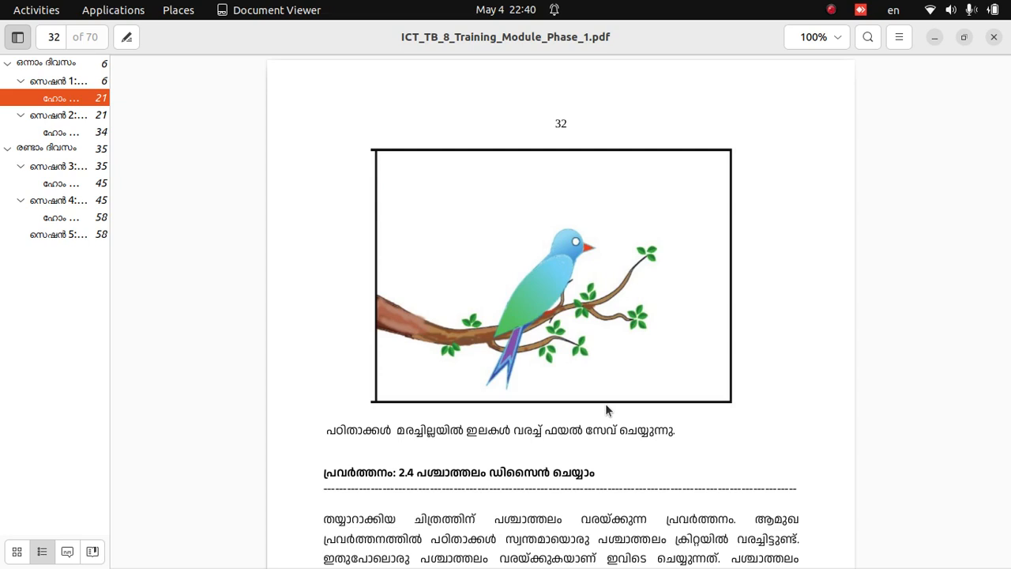
Search the installed applications for Krita and launch it.
key("super")
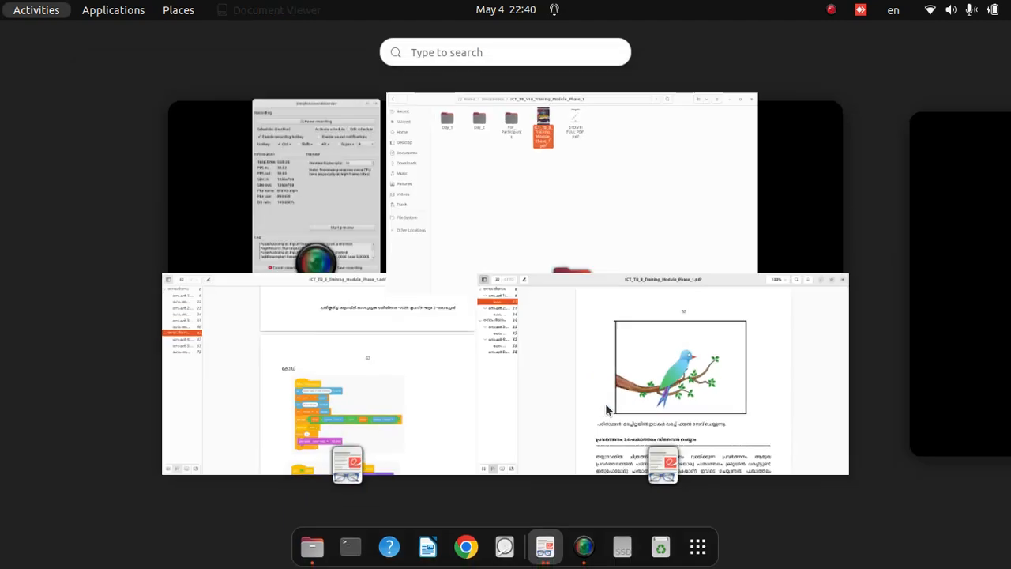
type("kril")
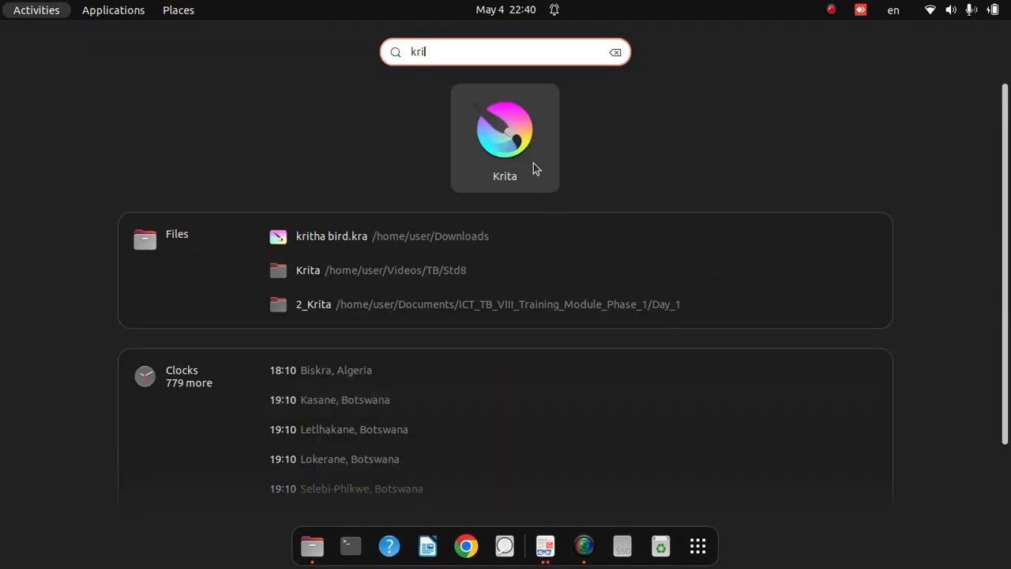
left_click(533, 162)
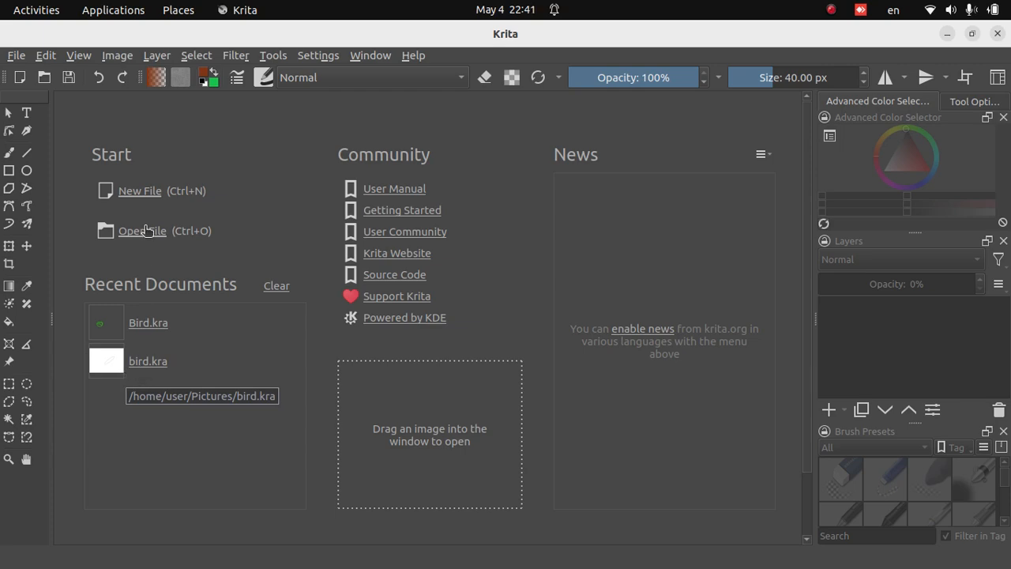
Create a new landscape custom document of 3508 × 2480 px at 300 pixels/inch in RGB/Alpha.
left_click(136, 192)
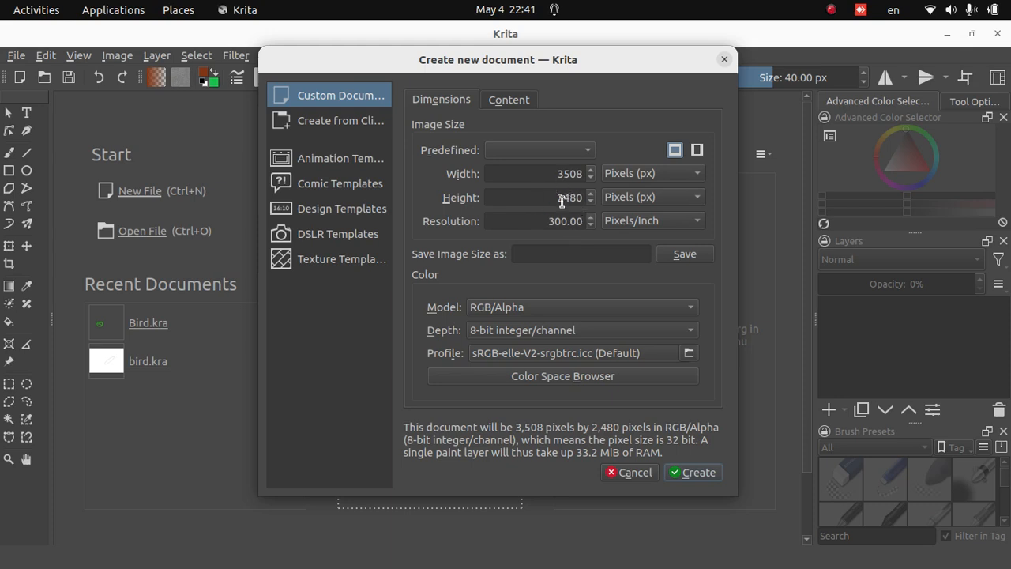
left_click(585, 151)
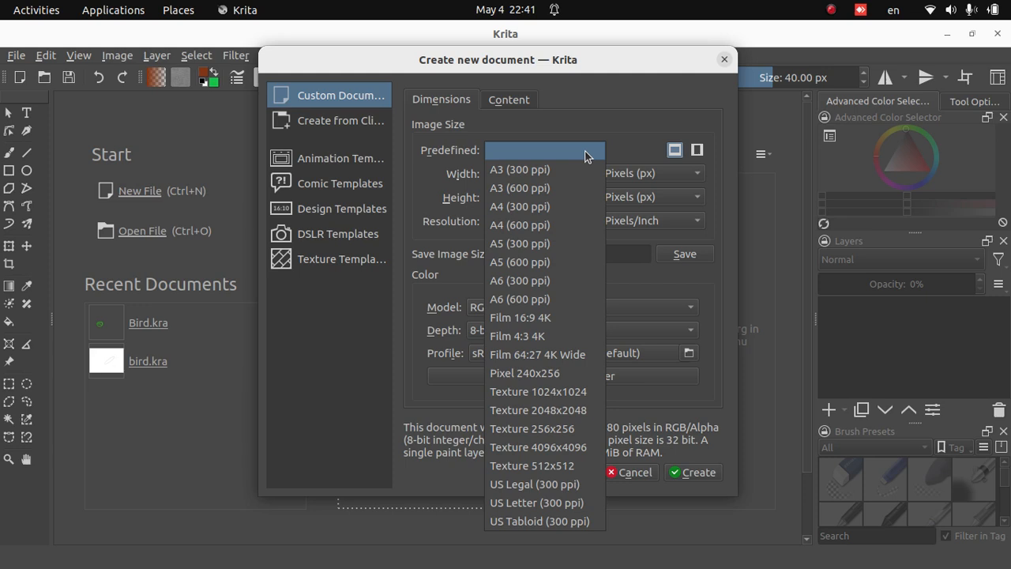
left_click(585, 133)
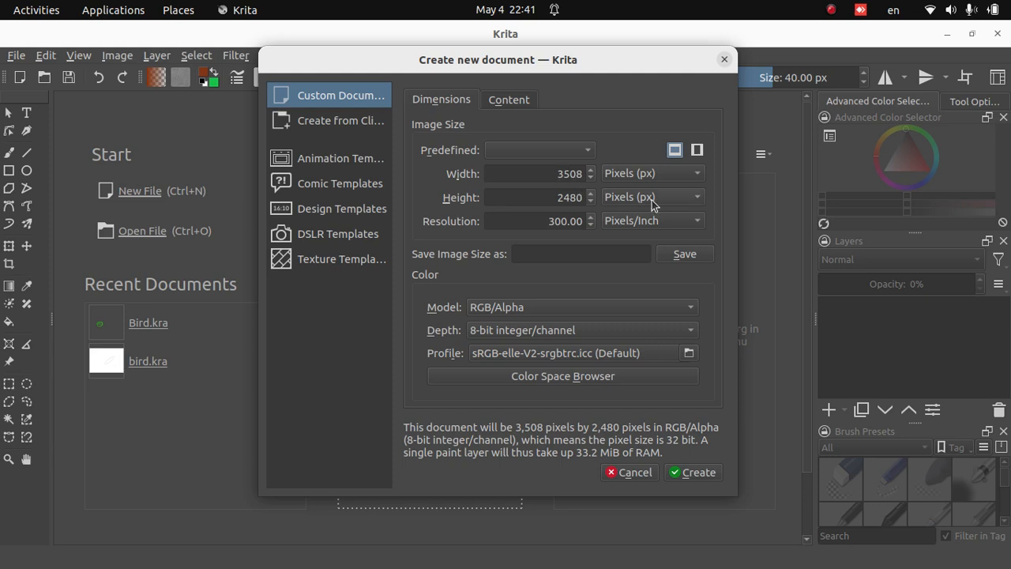
left_click(696, 150)
left_click(674, 154)
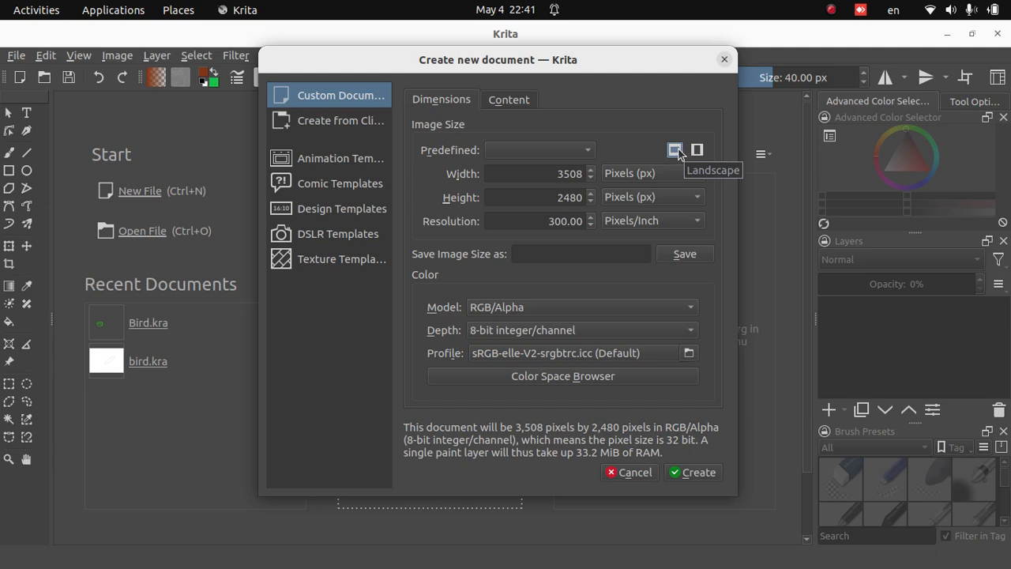
left_click(698, 472)
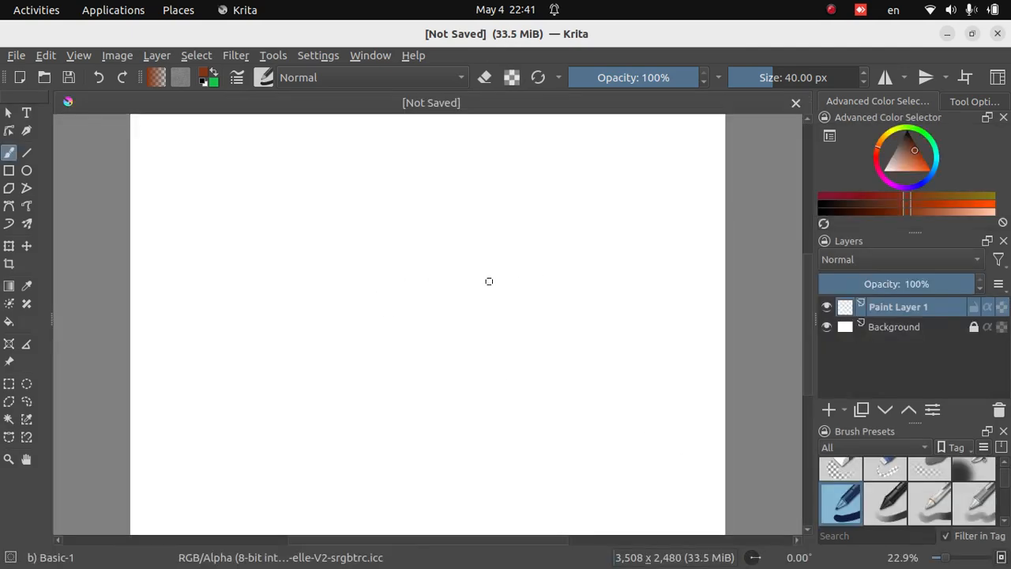
scroll(420, 292, "down", 4)
scroll(420, 293, "up", 5)
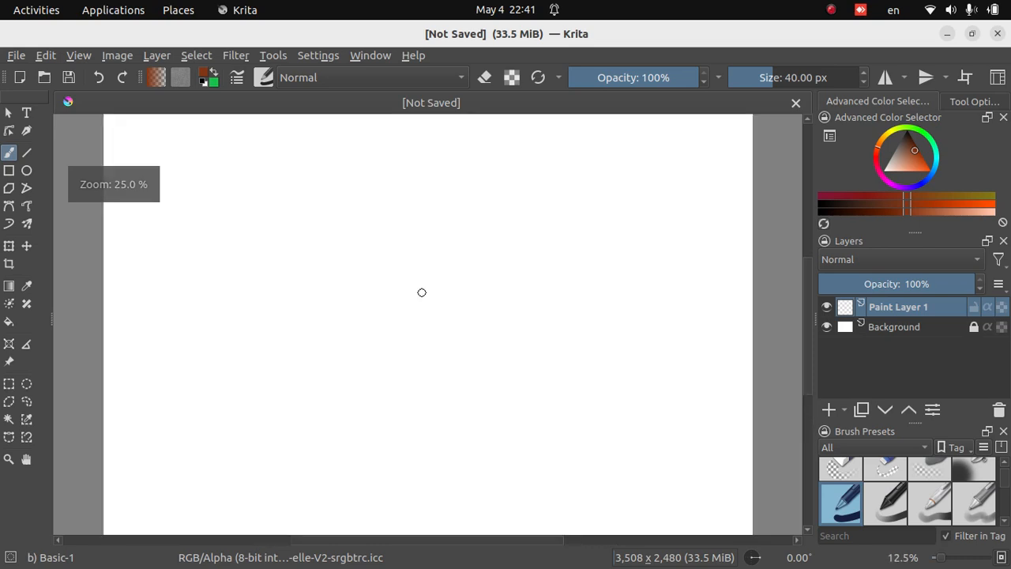
scroll(421, 292, "down", 5)
scroll(424, 296, "up", 5)
scroll(425, 299, "down", 4)
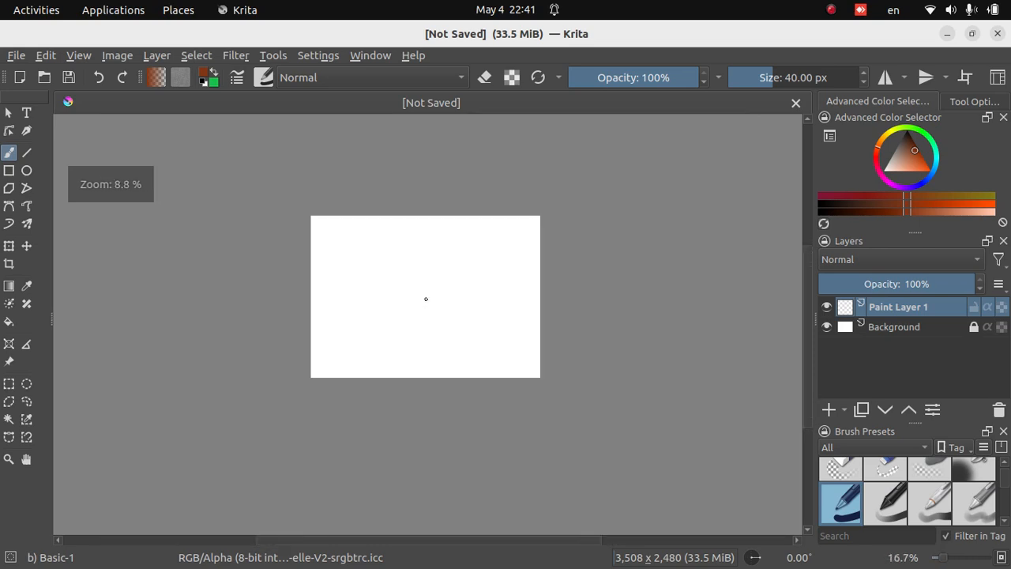
scroll(426, 299, "up", 4)
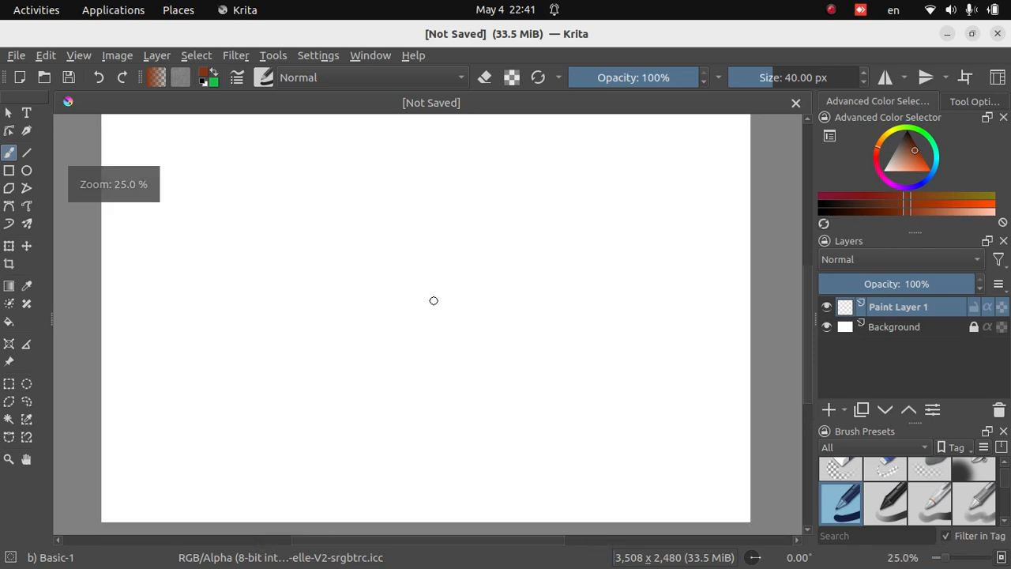
scroll(492, 313, "down", 2)
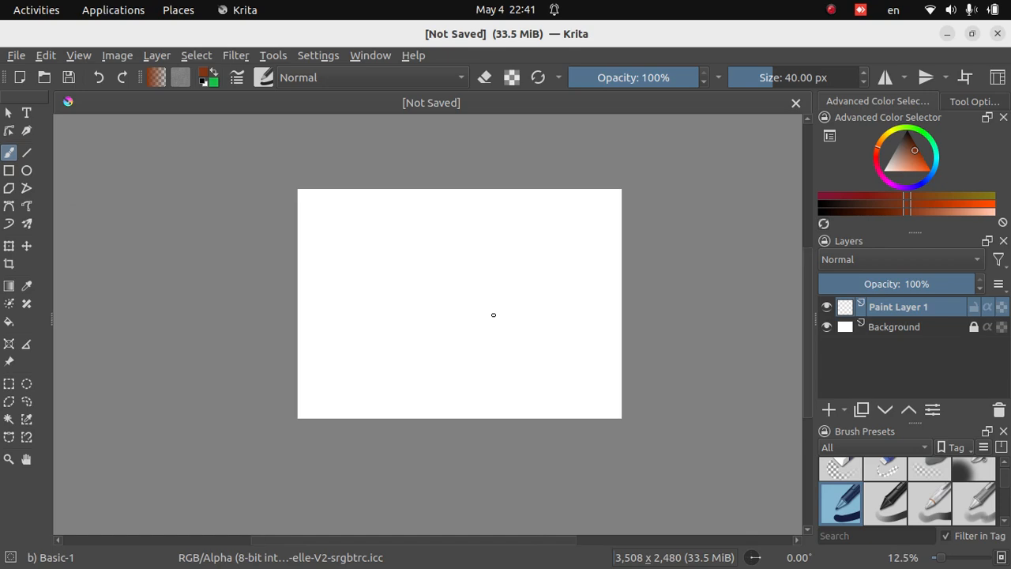
mouse_move(492, 314)
left_mouse_down()
mouse_move(323, 345)
mouse_move(496, 322)
mouse_move(456, 311)
mouse_move(463, 317)
left_mouse_up()
scroll(463, 316, "up", 2)
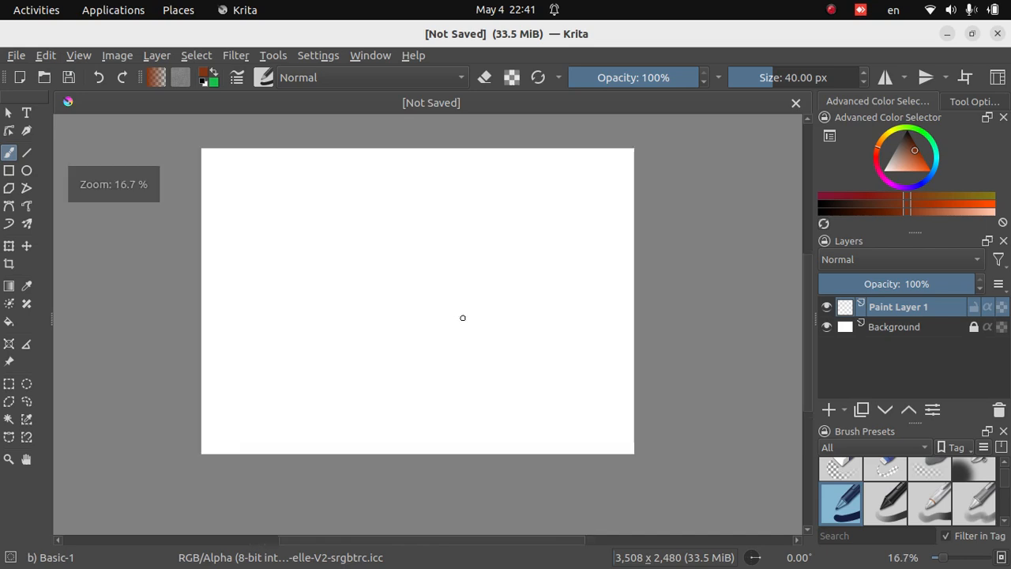
scroll(463, 318, "down", 1)
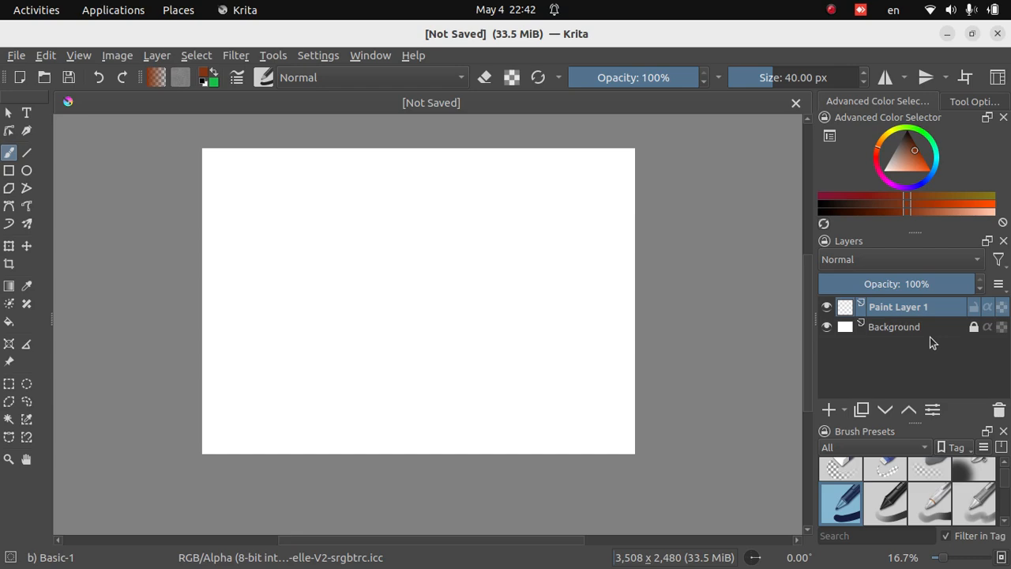
Examine the bird-on-a-branch reference picture on page 32 of ICT_TB_8_Training_Module_Phase_1.pdf and return to Krita.
mouse_move(597, 559)
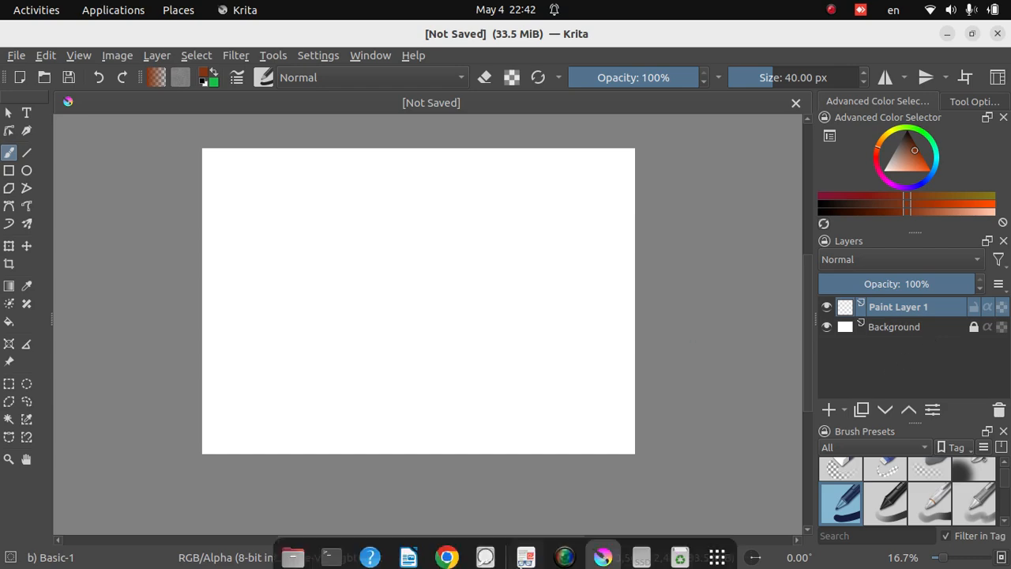
left_click(525, 546)
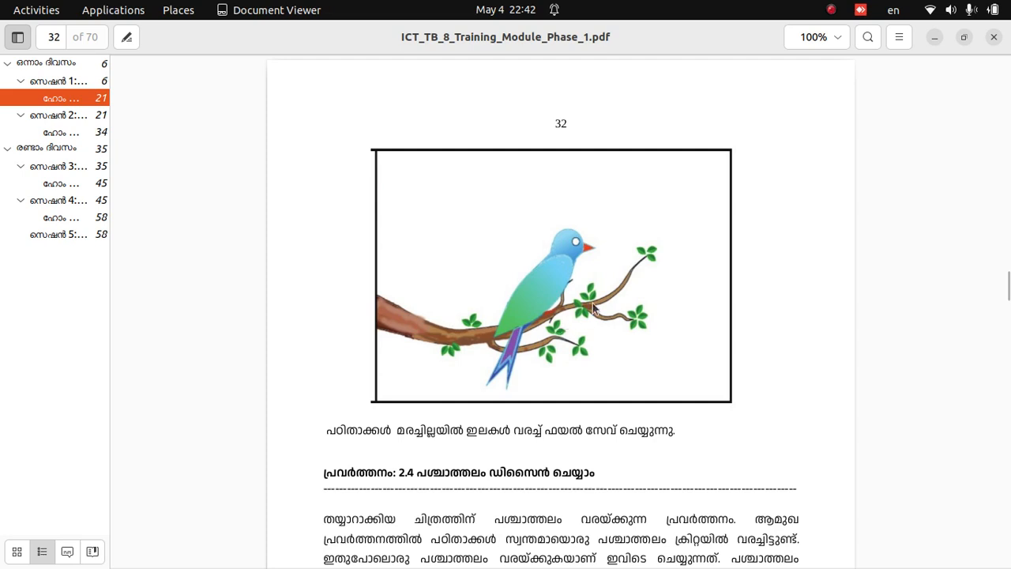
mouse_move(482, 567)
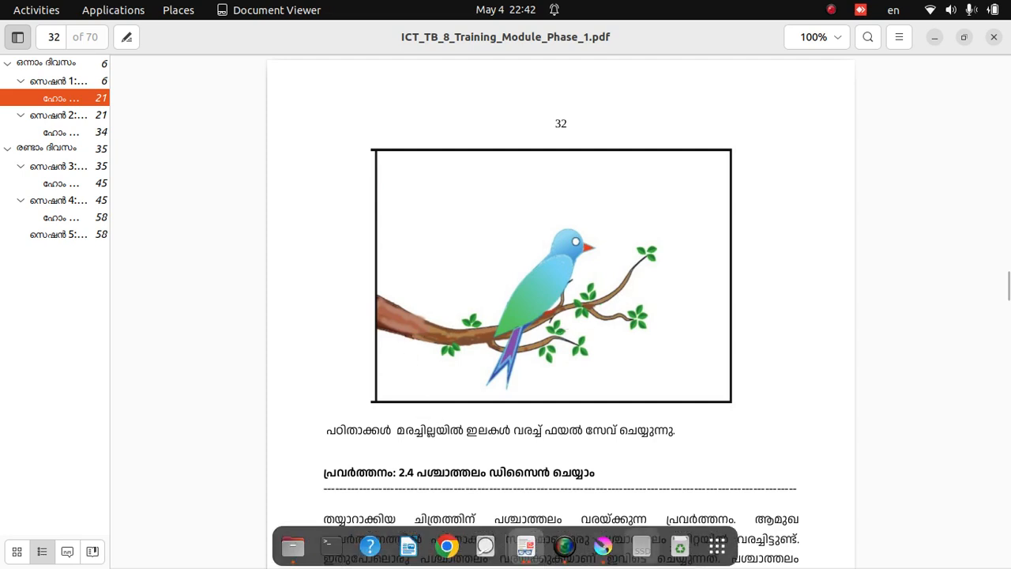
left_click(603, 544)
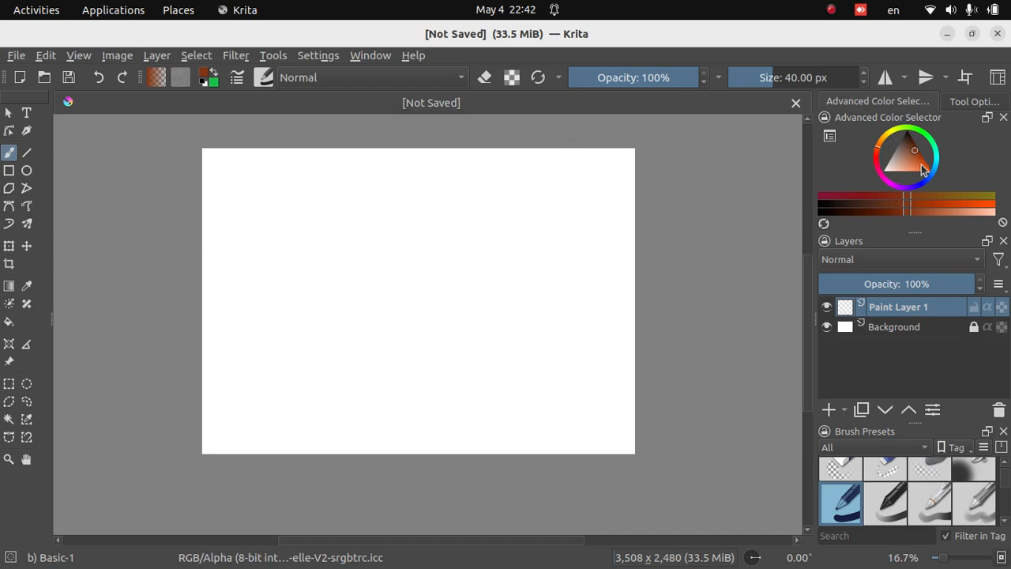
Paint five orange brush dots in a zigzag across the canvas, alternating between lower and upper positions.
left_click(921, 164)
left_click(236, 313)
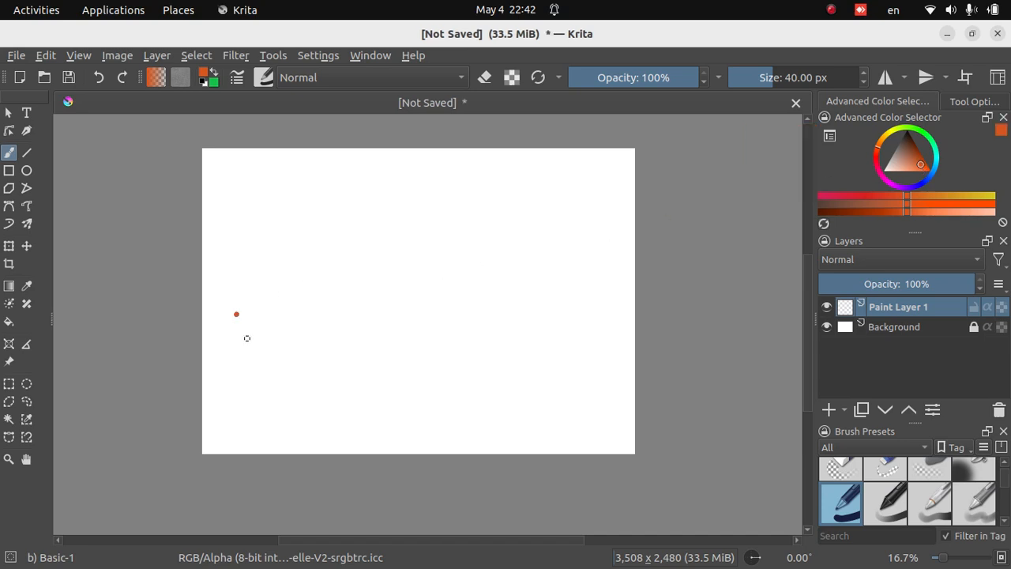
left_click(328, 240)
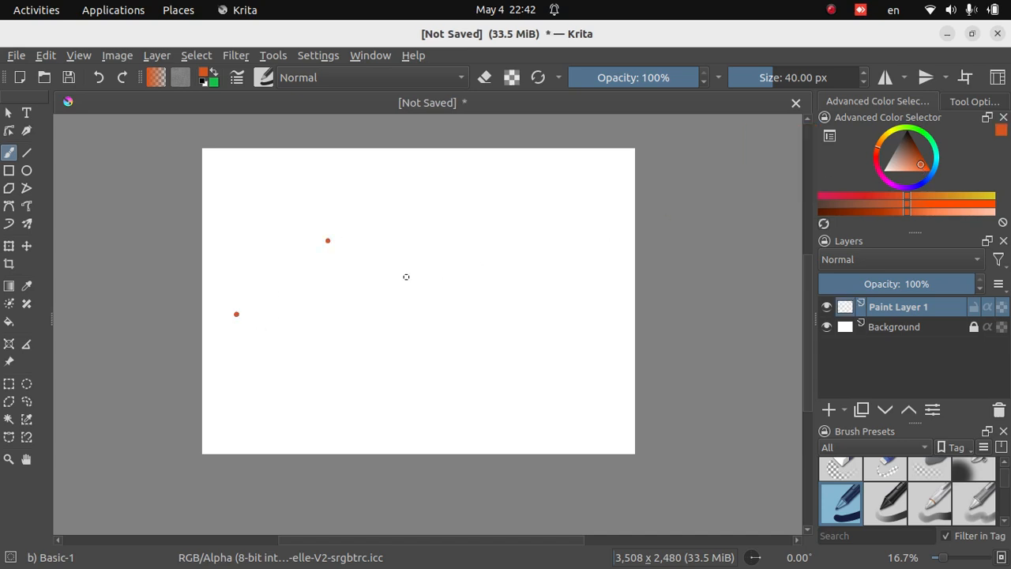
left_click(395, 319)
left_click(483, 238)
left_click(581, 310)
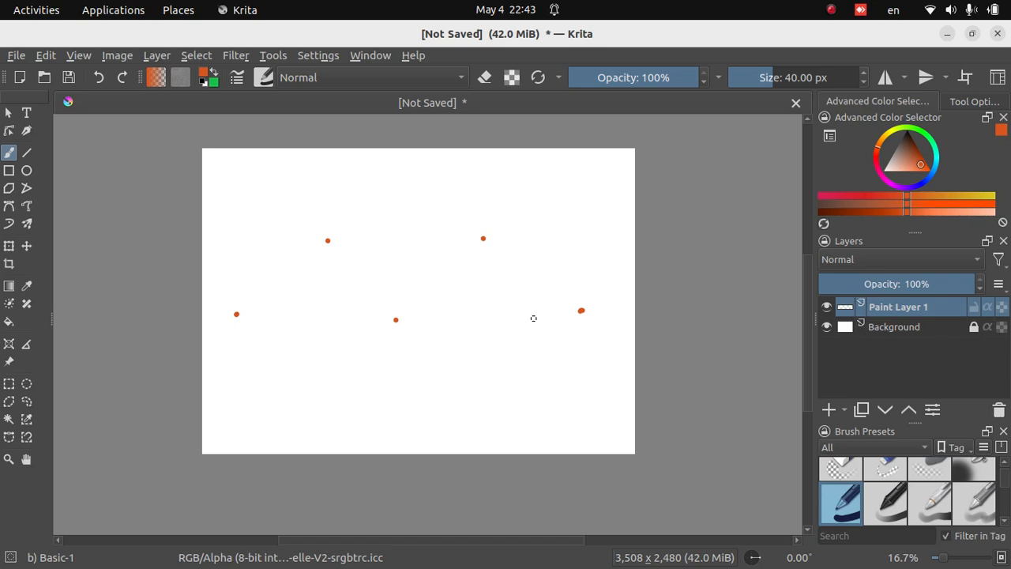
Draw an orange Bezier curve through the five dots, bending it smoothly at the three inner ones.
left_click(8, 206)
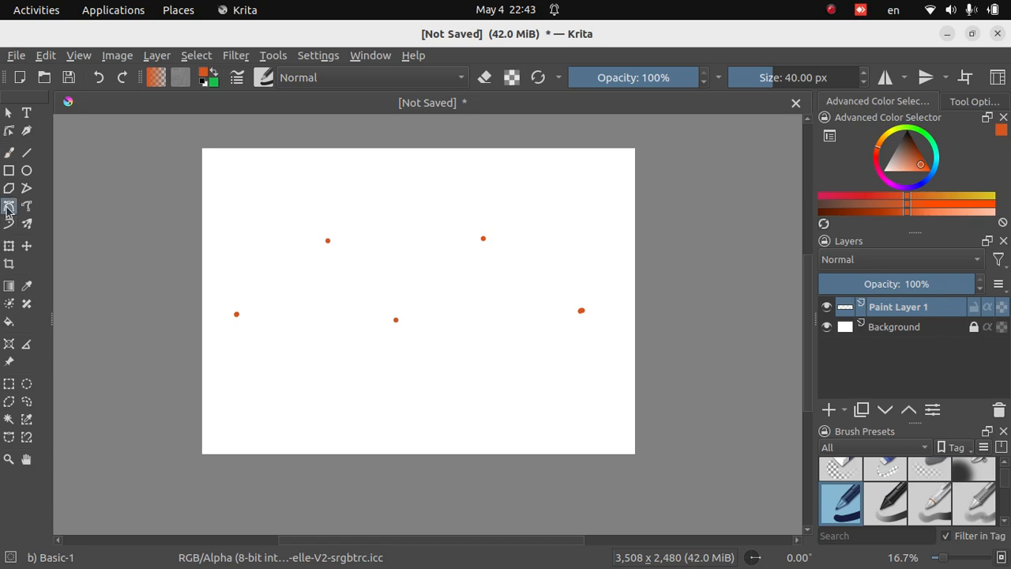
left_click(236, 316)
left_click_drag(327, 240, 340, 253)
left_click_drag(340, 254, 339, 254)
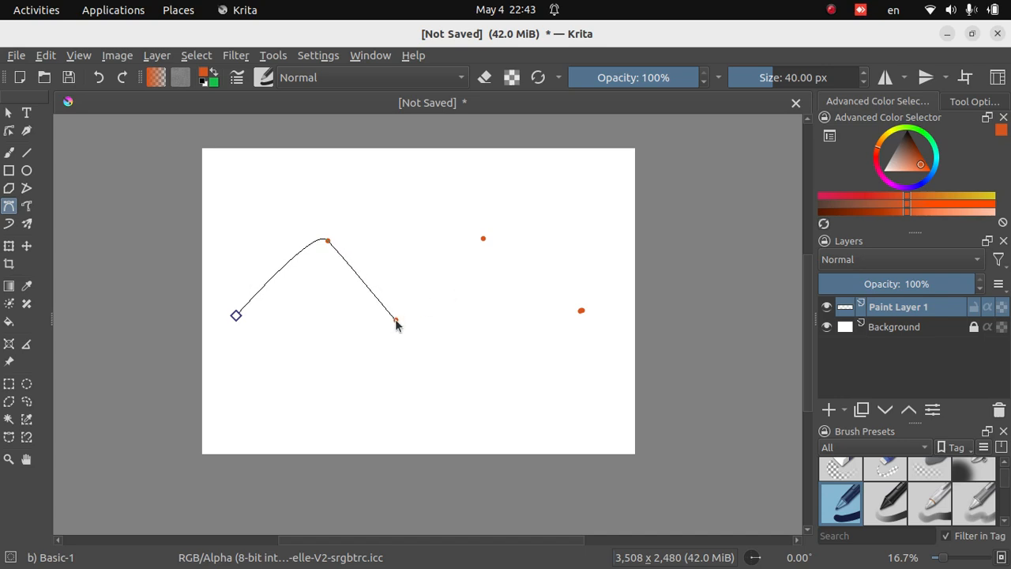
left_click_drag(396, 320, 424, 311)
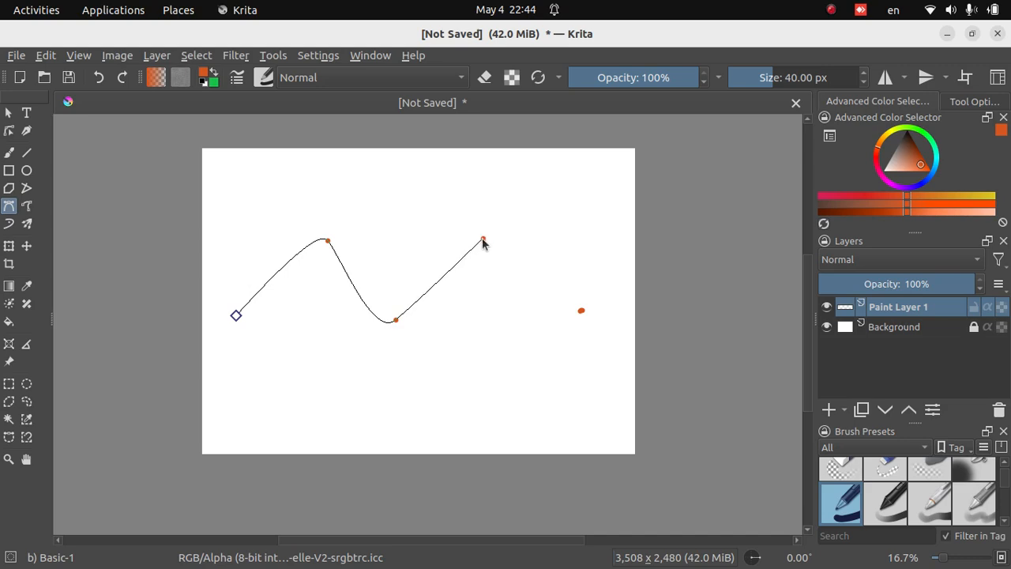
mouse_move(482, 237)
left_mouse_down()
mouse_move(496, 250)
mouse_move(484, 289)
mouse_move(442, 301)
mouse_move(539, 194)
mouse_move(535, 284)
mouse_move(500, 325)
mouse_move(512, 253)
mouse_move(495, 248)
left_mouse_up()
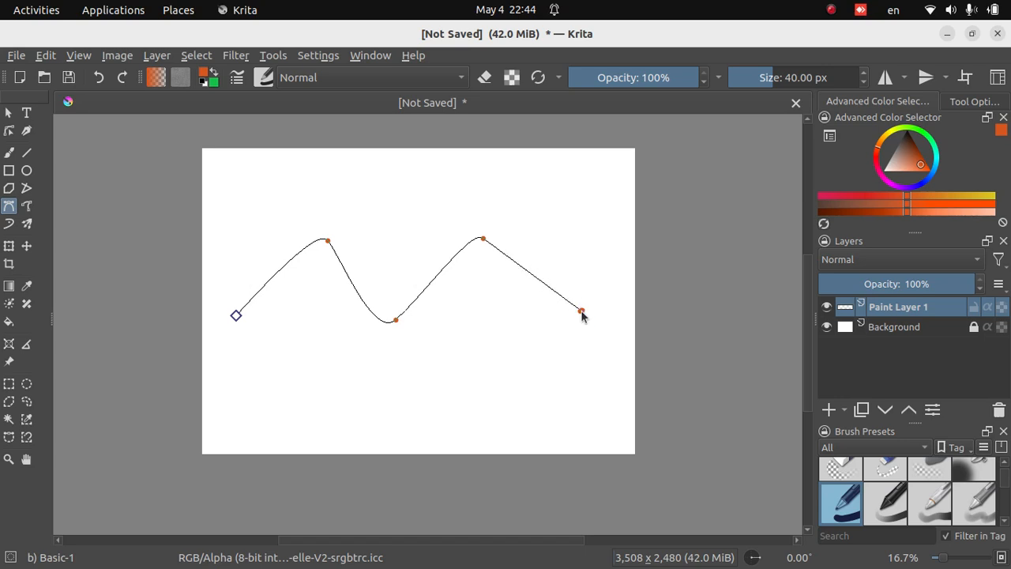
double_click(581, 311)
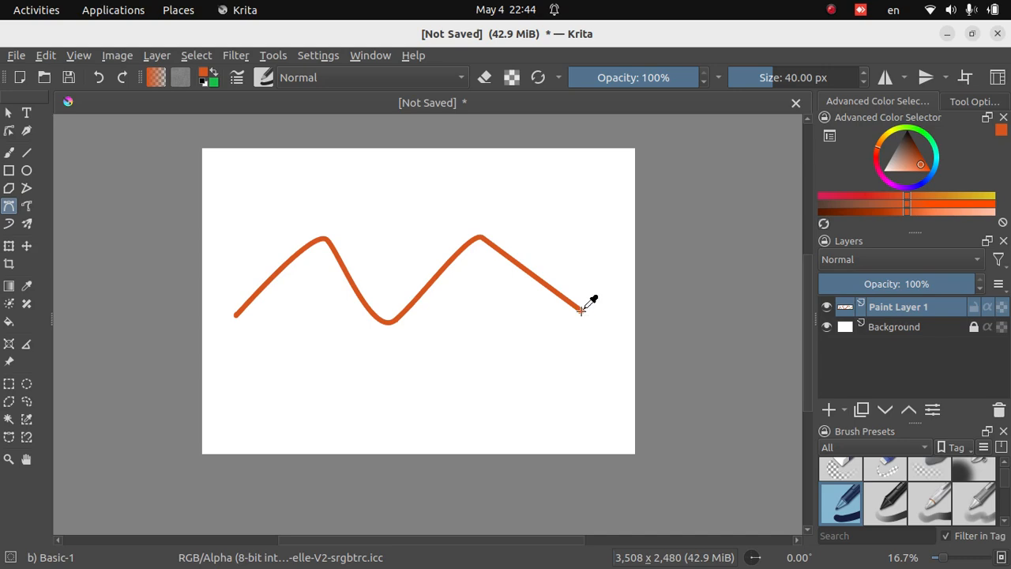
Undo the practice curve and all five dots until the canvas is blank.
key("ctrl+z")
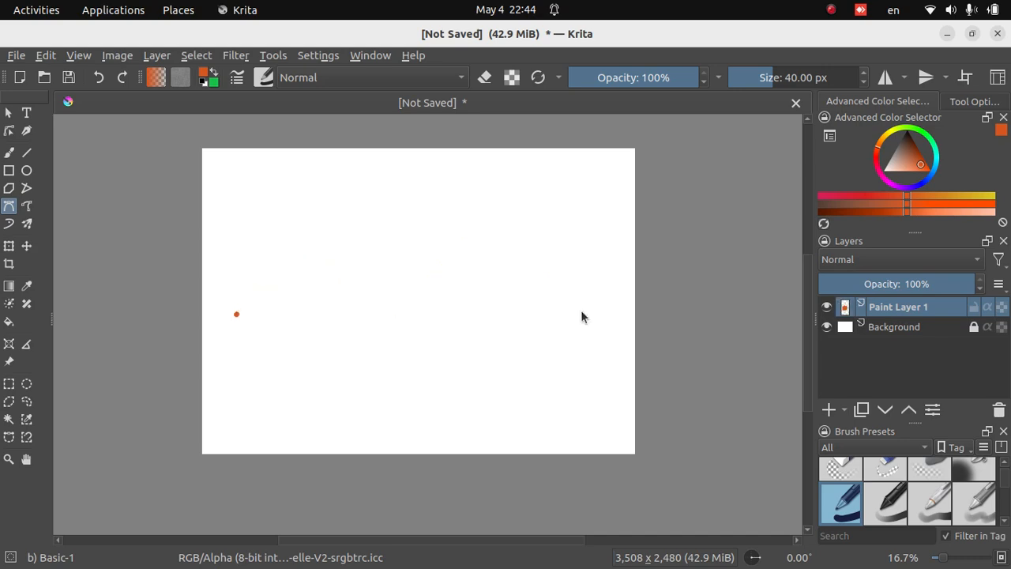
key("ctrl+z")
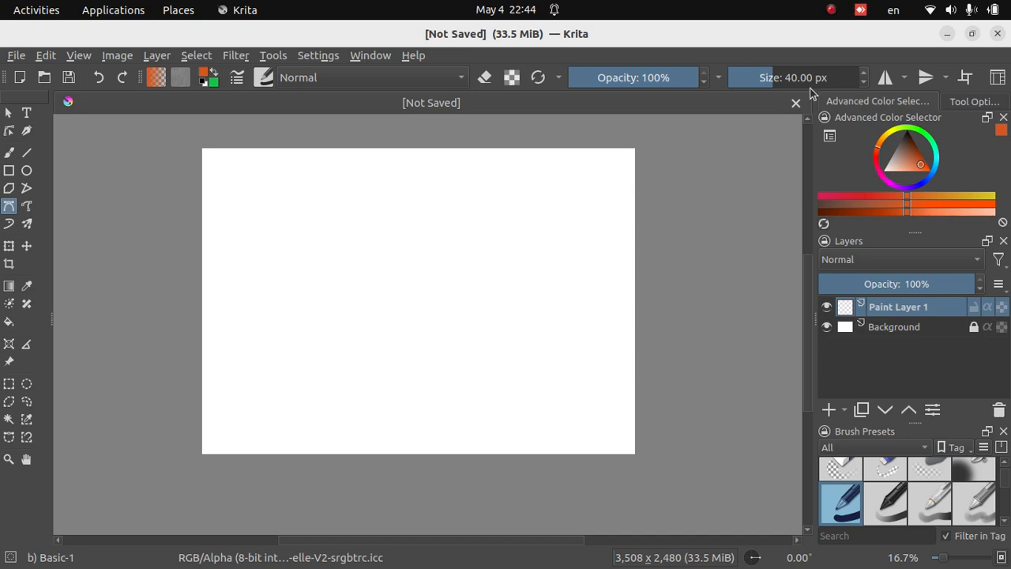
With an 8.57 px brush in darker orange-brown, start a Bezier branch outline from the canvas's left edge, dipping and rising past the centre.
left_click_drag(769, 78, 755, 81)
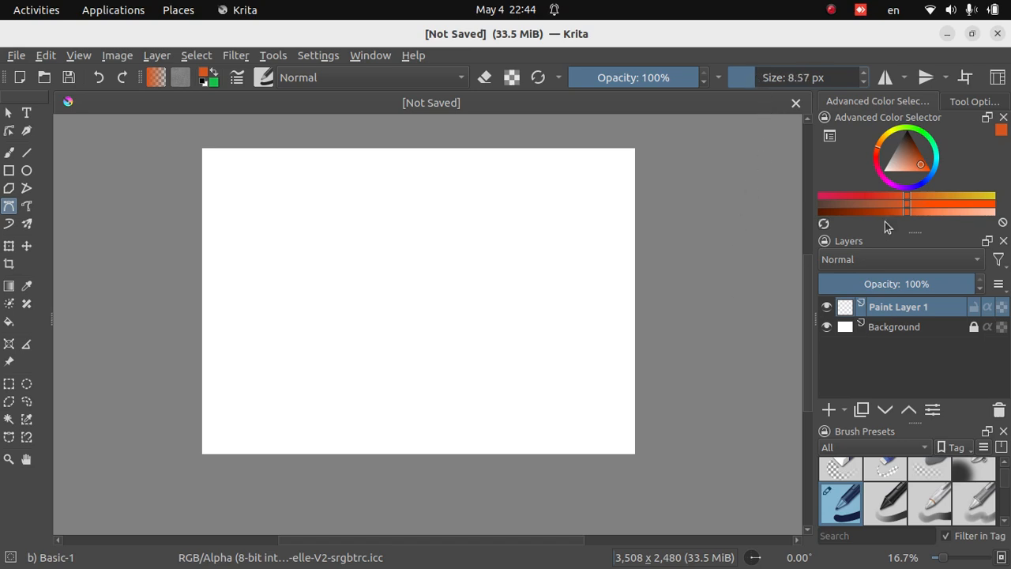
left_click(916, 161)
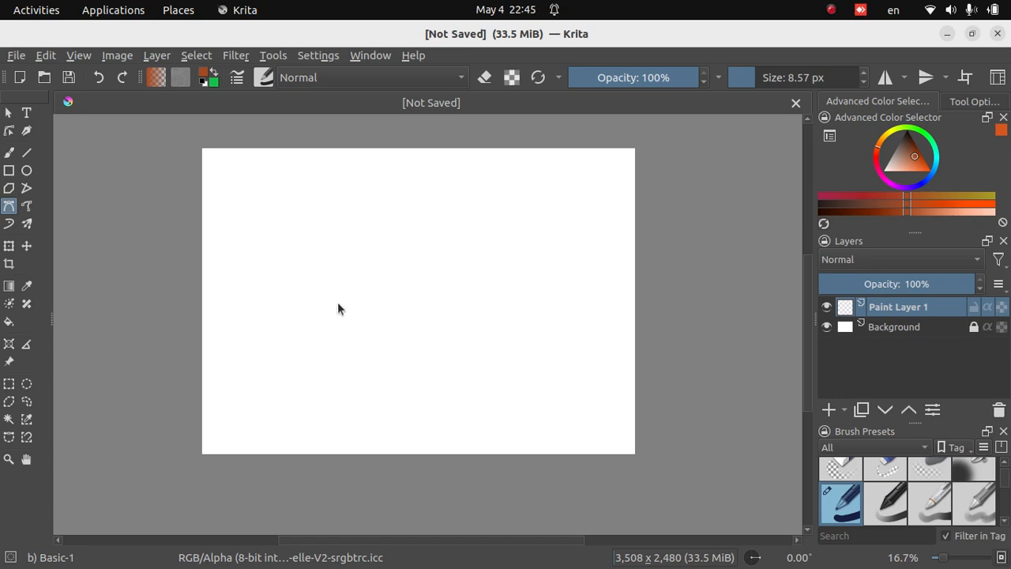
left_click(201, 317)
left_click_drag(290, 342, 335, 331)
key("Return")
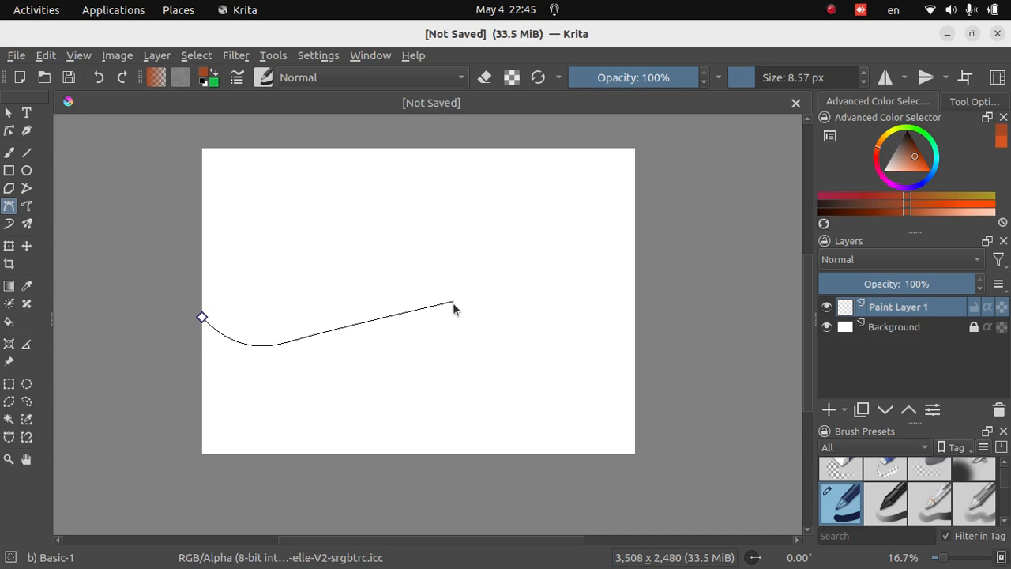
left_click_drag(454, 302, 464, 294)
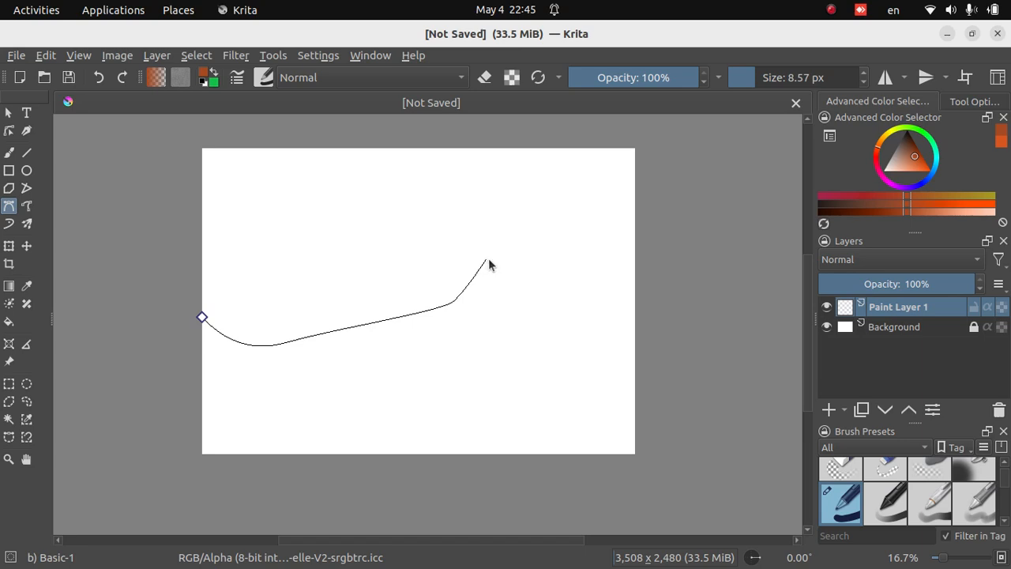
Continue the Bezier outline around the first upper twig, up to a pointed tip and back to its base.
left_click_drag(486, 261, 500, 252)
left_click(514, 248)
left_click_drag(486, 260, 483, 279)
left_click_drag(474, 295, 479, 296)
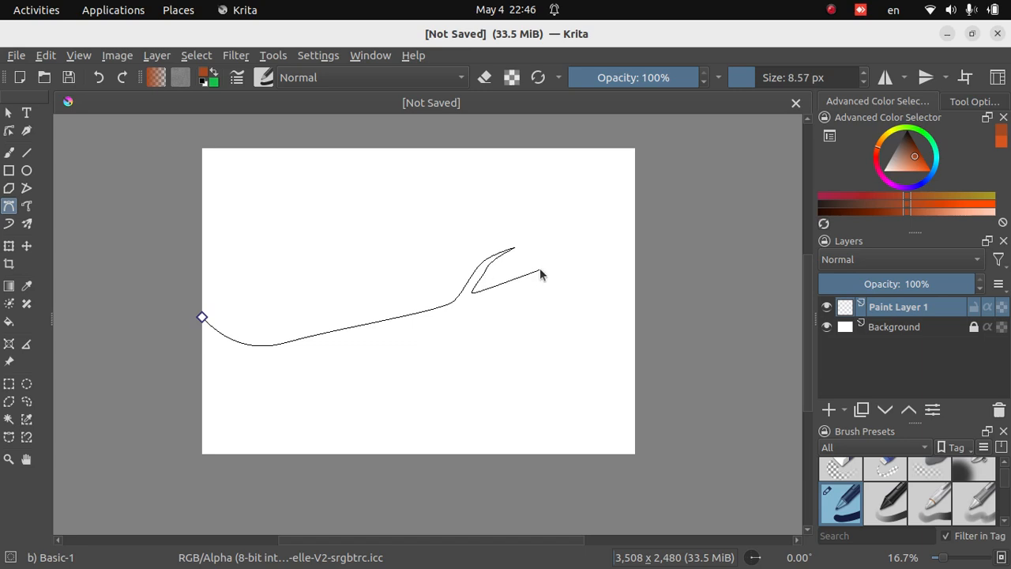
Continue the Bezier outline around the forked end of the branch, forming two pointed tips and starting back along the underside.
left_click_drag(540, 269, 543, 264)
left_click(571, 231)
left_click(546, 278)
left_click(598, 270)
left_click(525, 293)
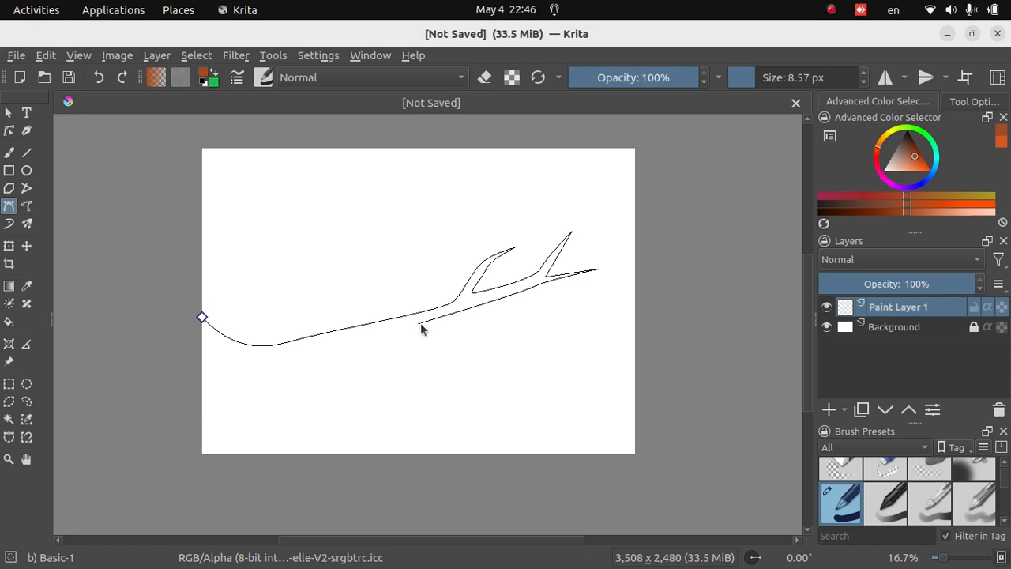
Outline the lower twig, follow the branch's underside back to the canvas's left edge, and close the Bezier path at its starting point.
left_click_drag(418, 324, 409, 338)
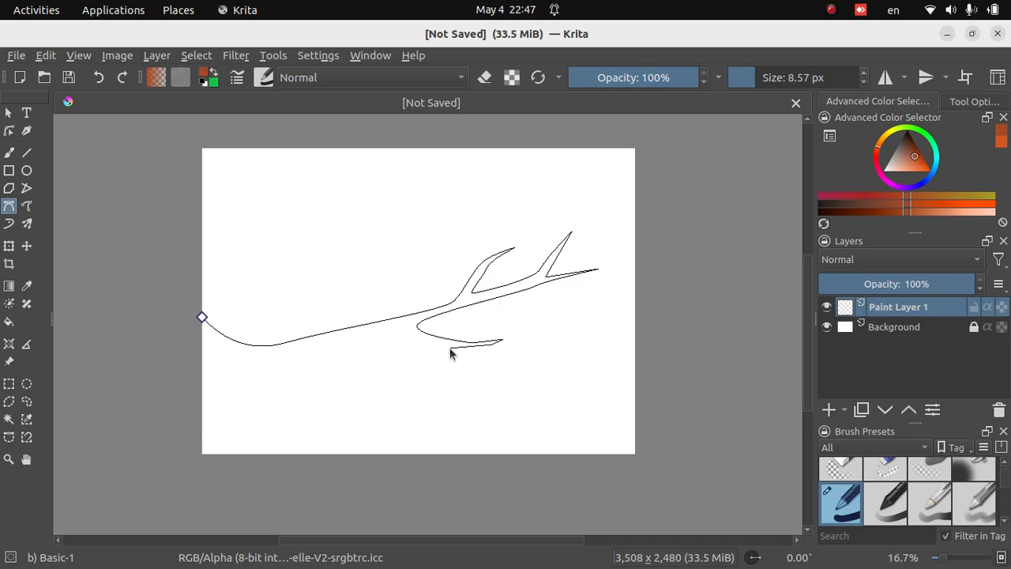
left_click_drag(450, 347, 428, 350)
left_click_drag(398, 329, 384, 332)
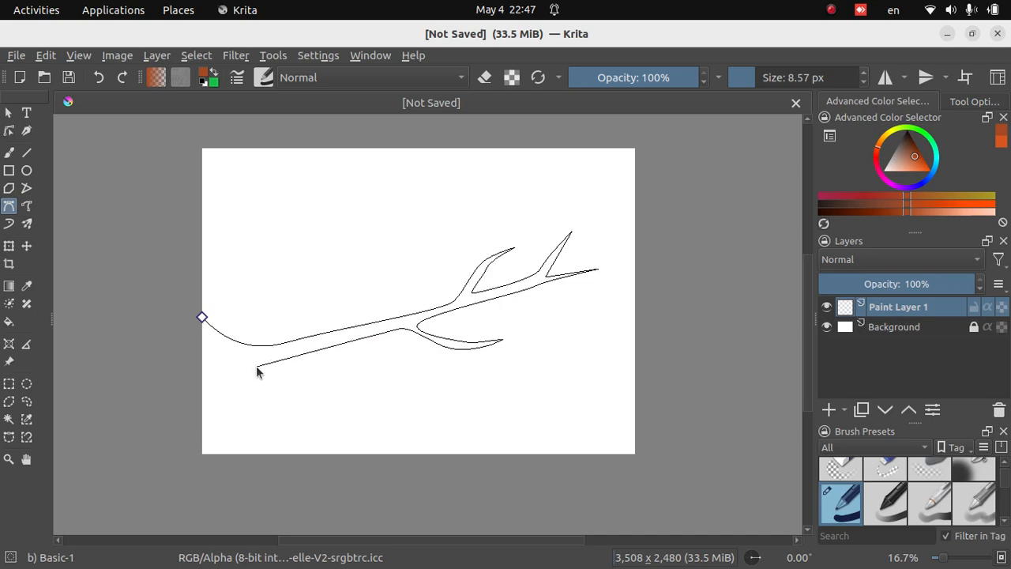
left_click_drag(257, 367, 242, 368)
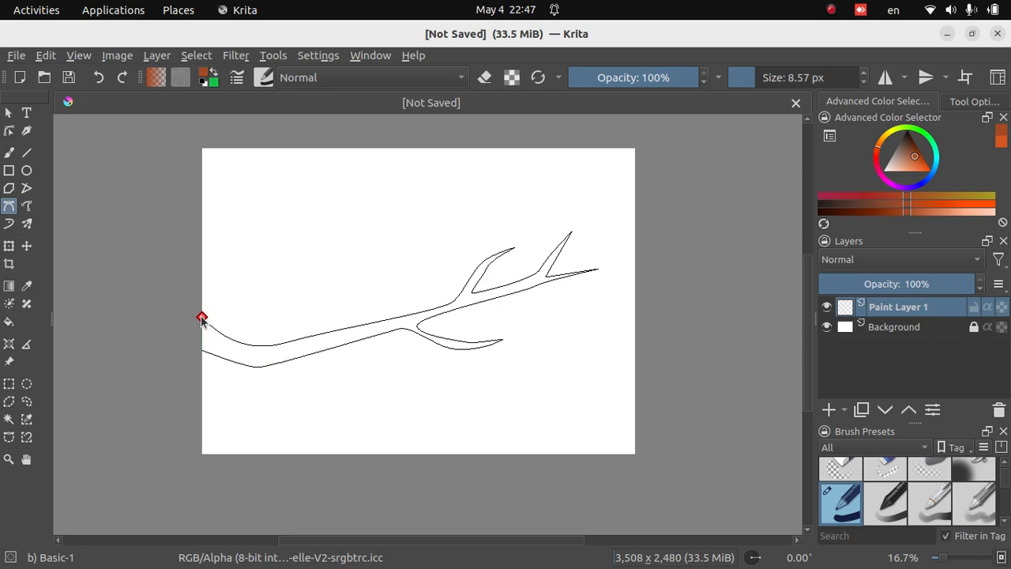
left_click(202, 318)
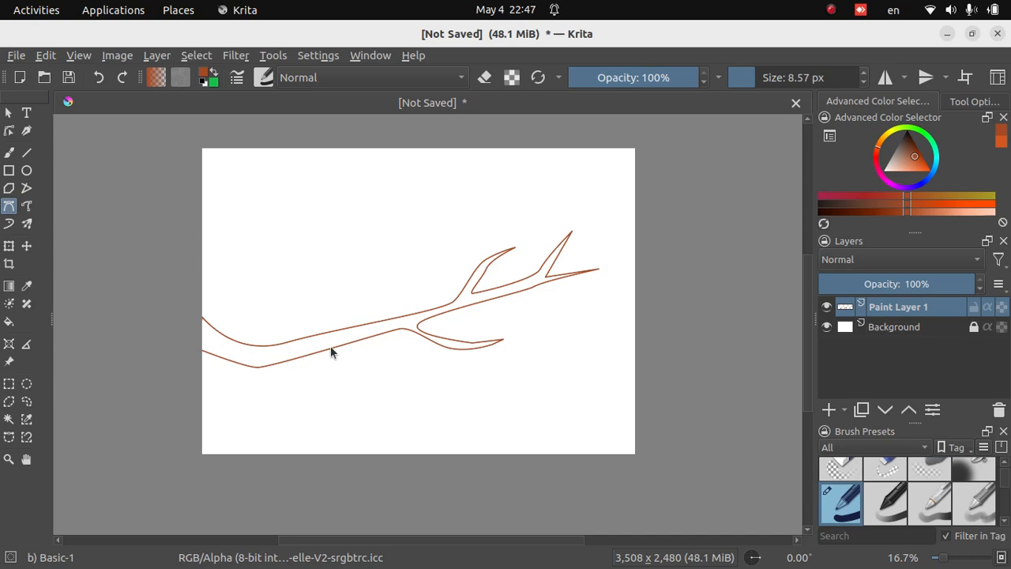
Select the whole branch outline by its brown colour with the Similar Color Selection tool.
scroll(329, 348, "up", 5)
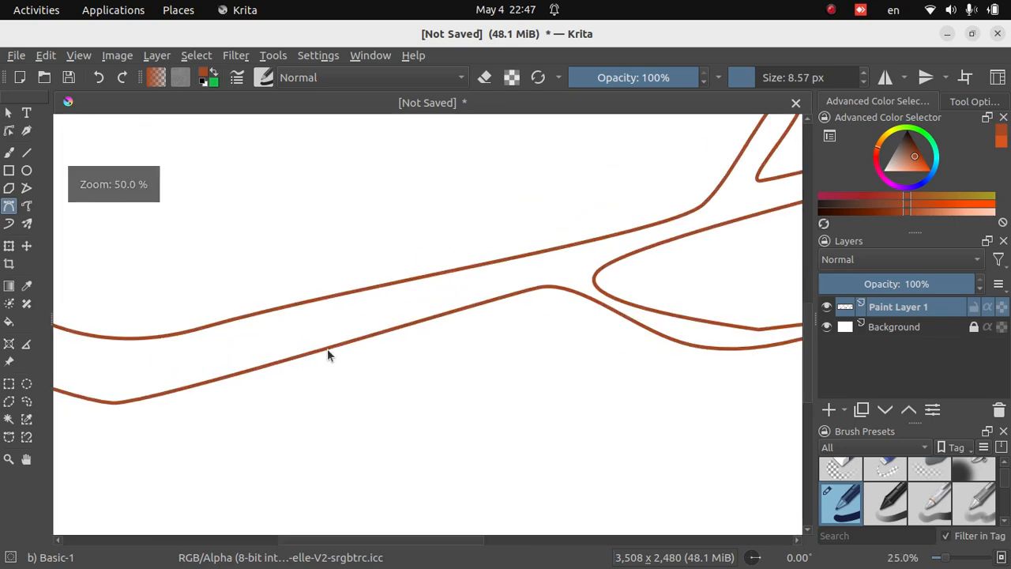
left_click(27, 420)
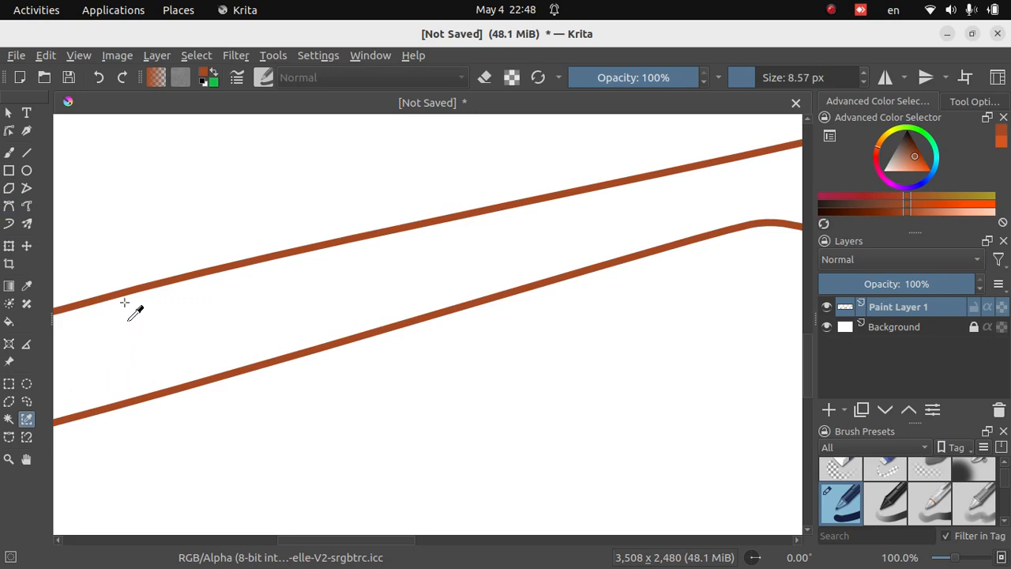
left_click(128, 292)
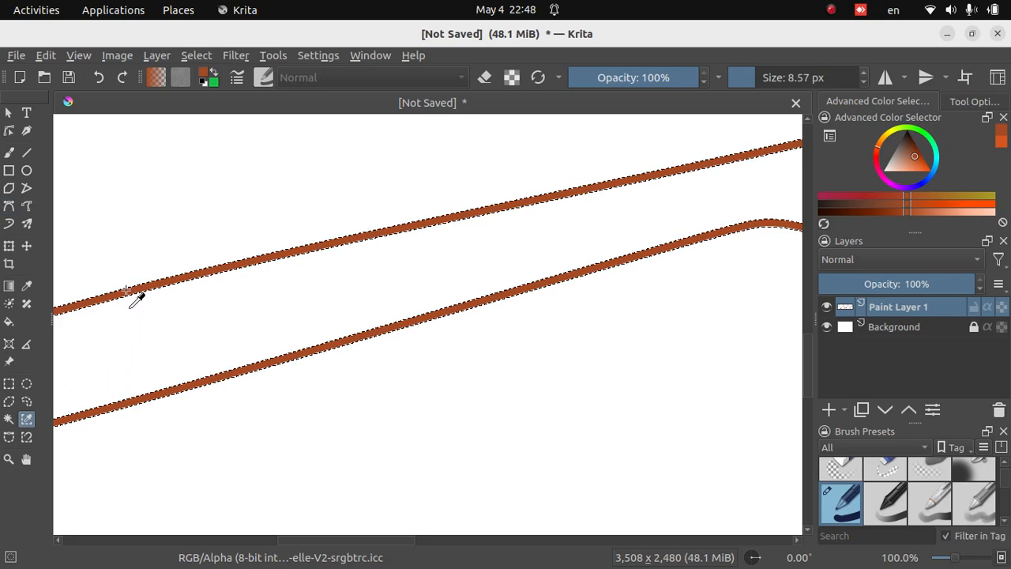
Recolour the selected branch outline green with the Fill tool.
left_click(916, 157)
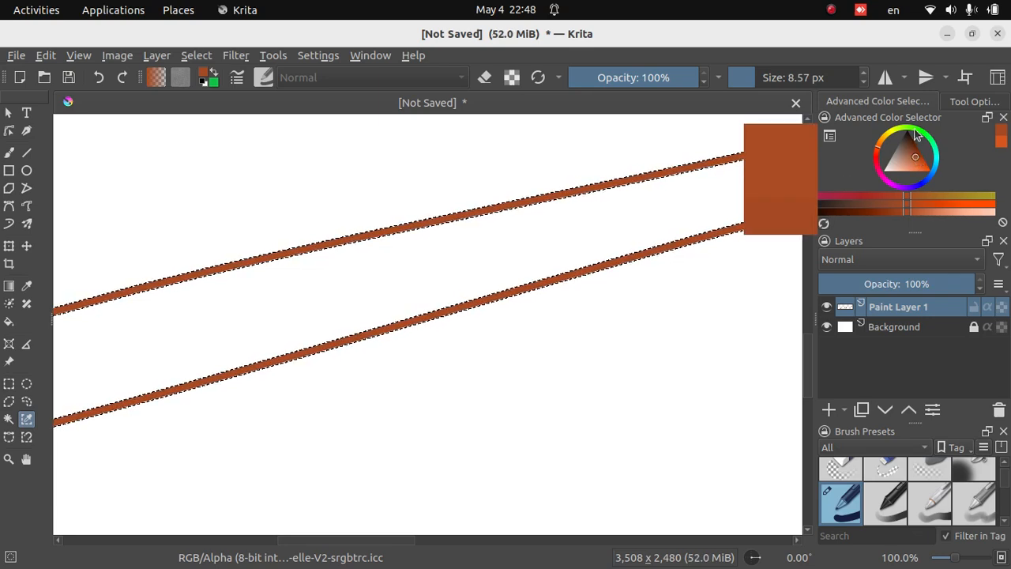
left_click(916, 135)
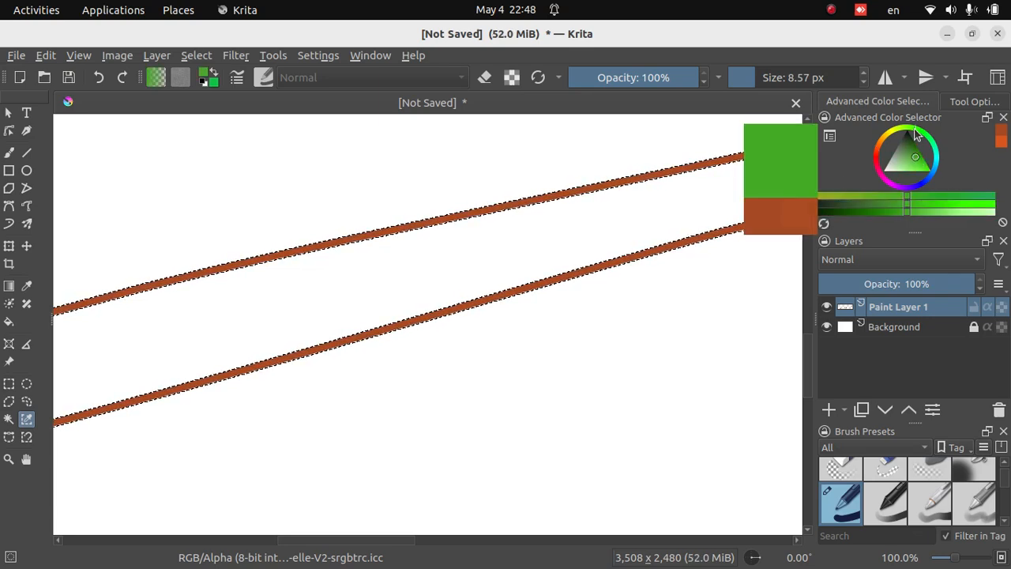
left_click(9, 322)
left_click(94, 304)
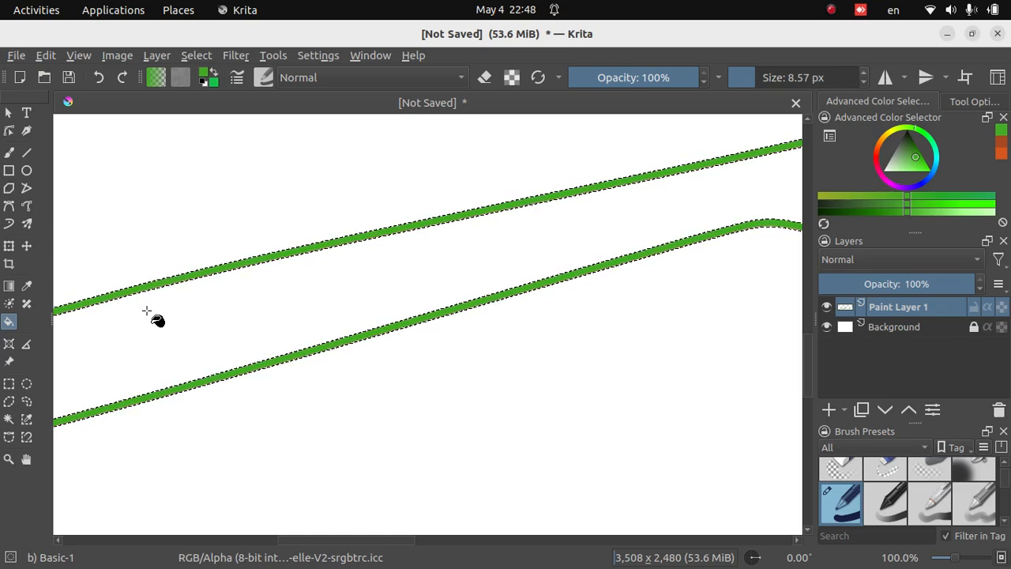
Fill the selected branch outline with a dark orange-brown.
left_click(880, 152)
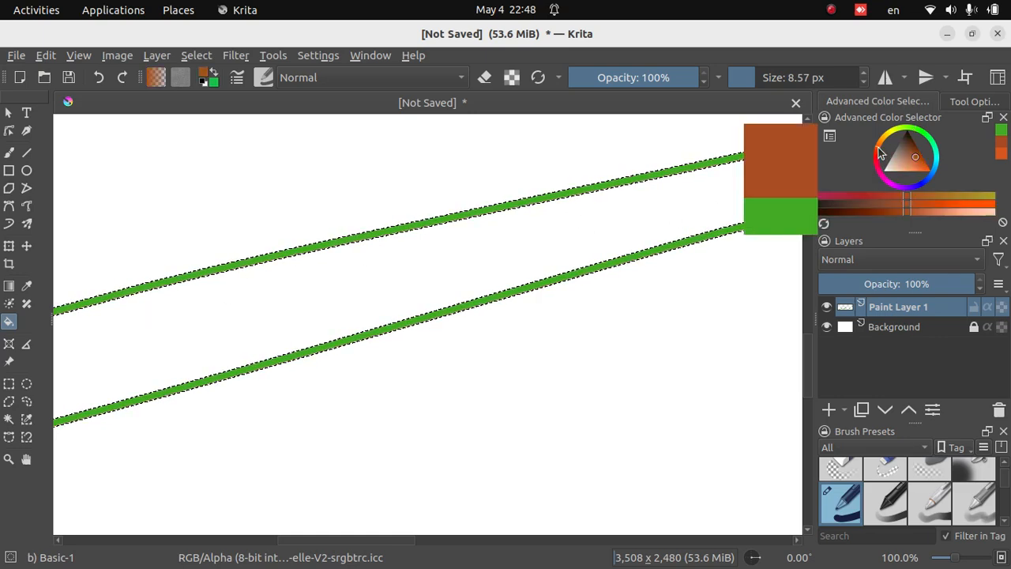
left_click(919, 163)
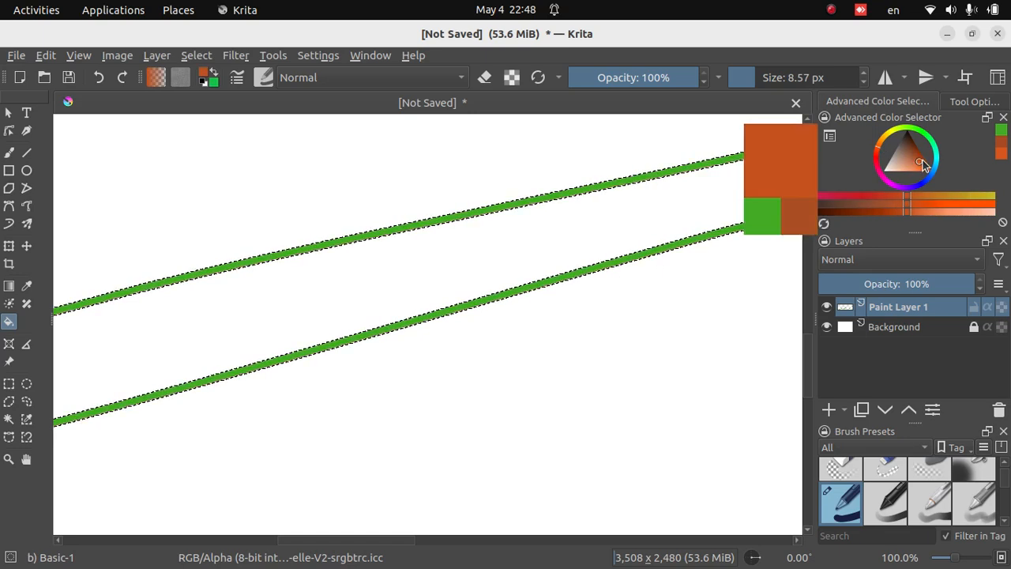
left_click(917, 157)
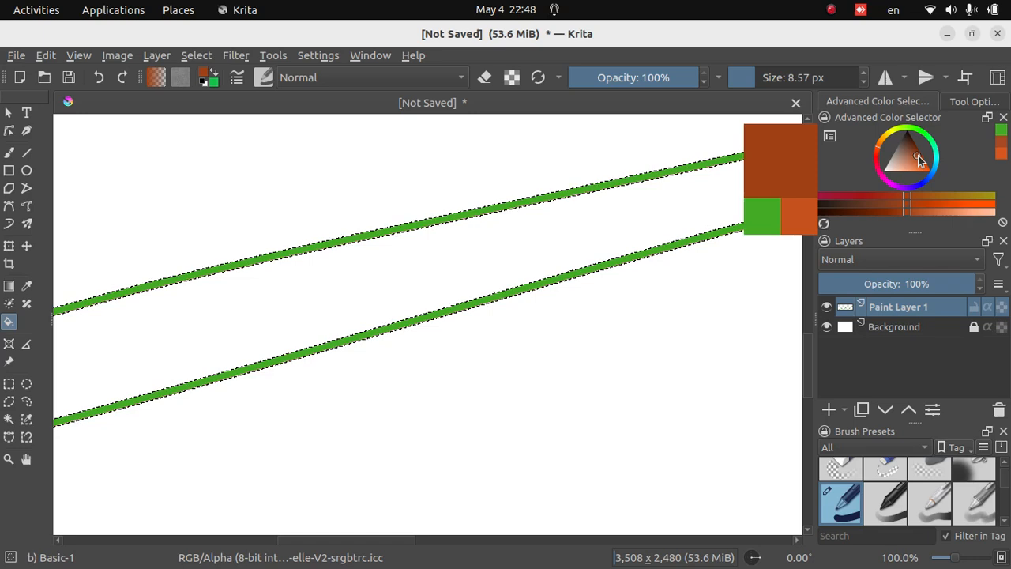
left_click(71, 306)
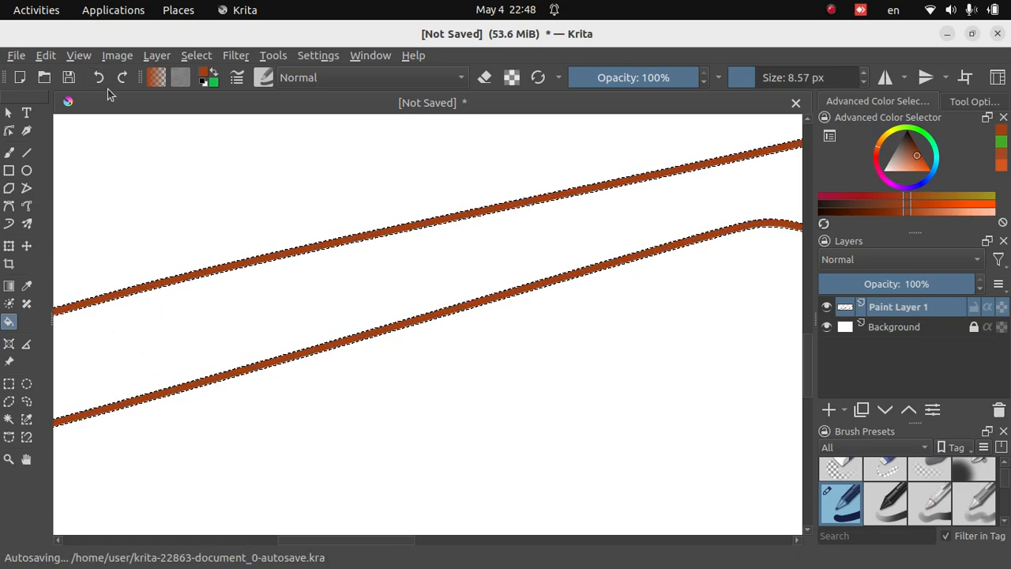
Deselect the outline and fill the inside of the branch with the same dark orange-brown.
left_click(201, 56)
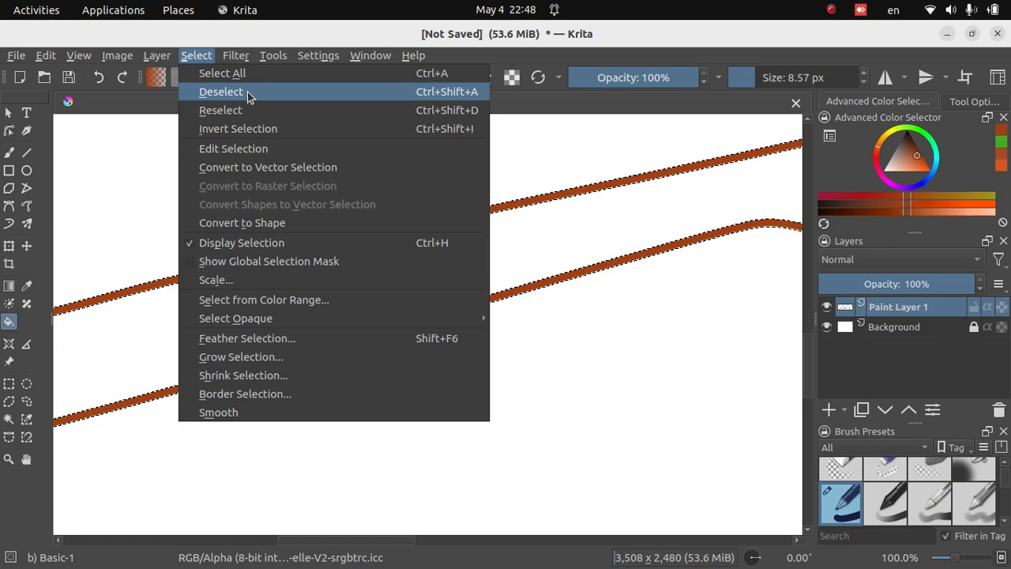
left_click(455, 99)
scroll(366, 380, "down", 3)
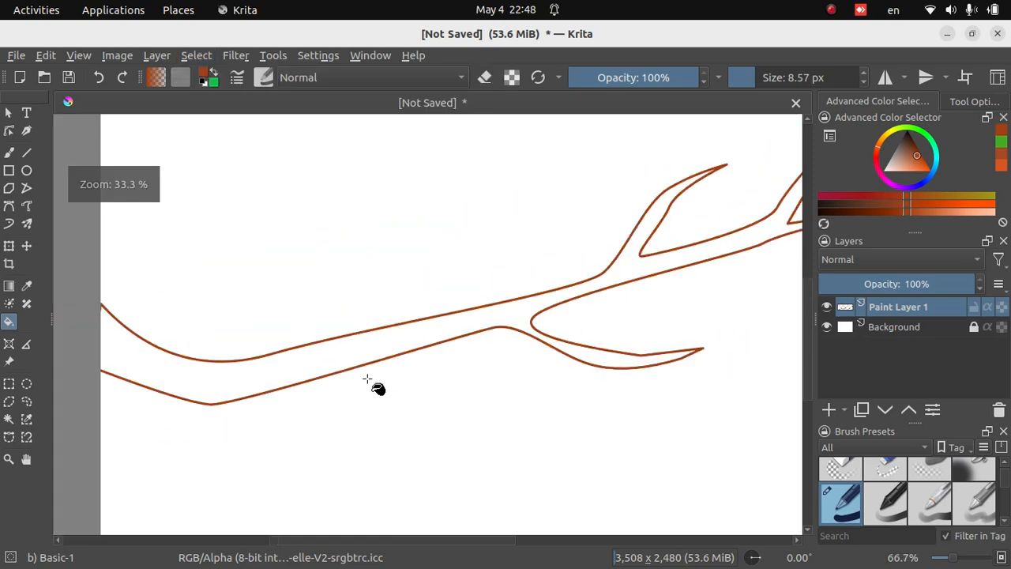
scroll(366, 380, "down", 2)
scroll(366, 380, "up", 1)
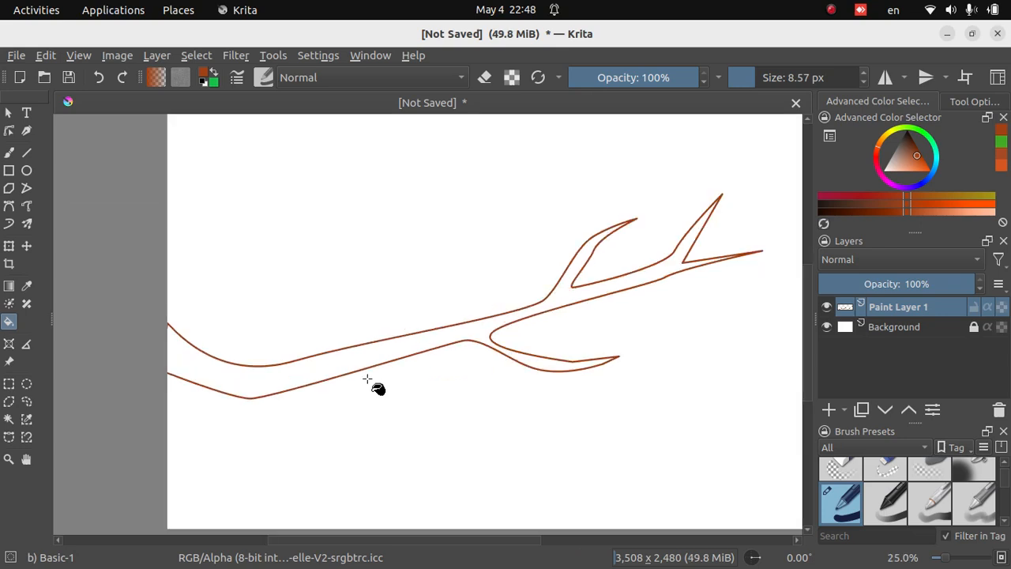
left_click(288, 375)
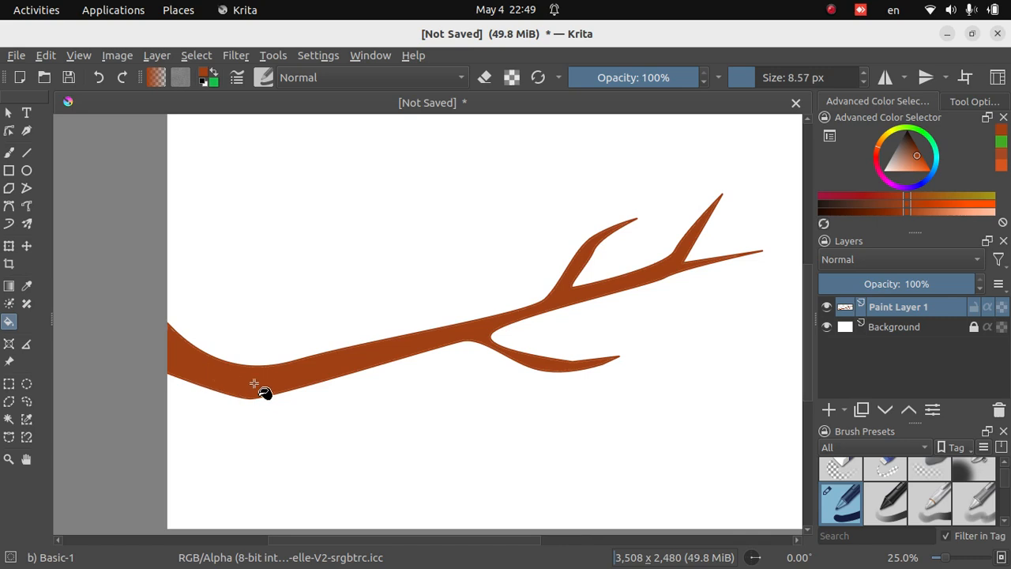
Paint three short bark marks on the thick left end of the branch with a 55.18 px brush in lighter red-orange.
left_click(9, 154)
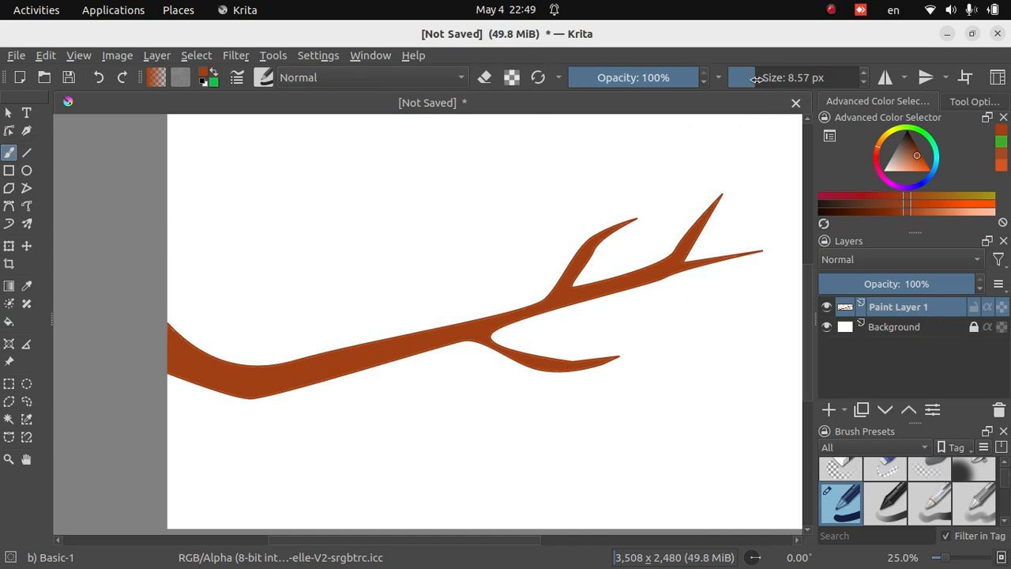
left_click_drag(755, 79, 763, 79)
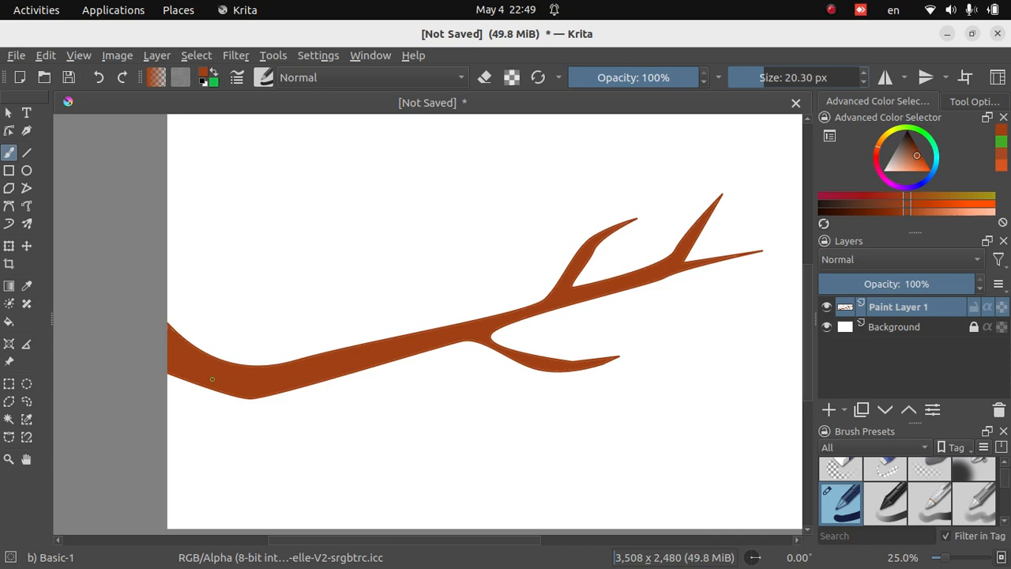
left_click(920, 163)
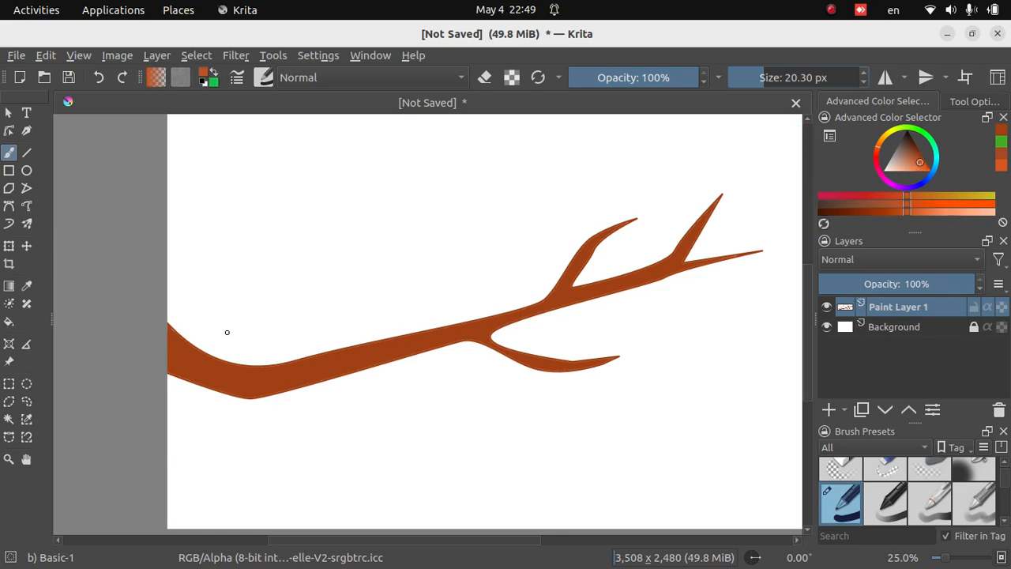
left_click(778, 79)
mouse_move(176, 359)
left_mouse_down()
mouse_move(234, 376)
mouse_move(298, 372)
left_mouse_up()
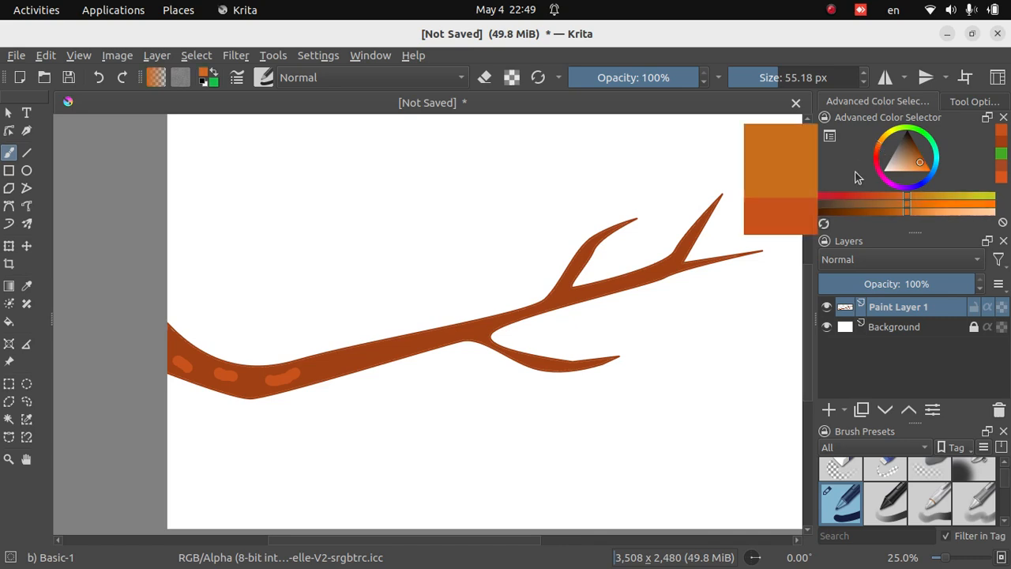
Paint yellowish-orange bark marks along the middle of the branch, at the twig forks and on the lower twig.
left_click_drag(321, 368, 406, 346)
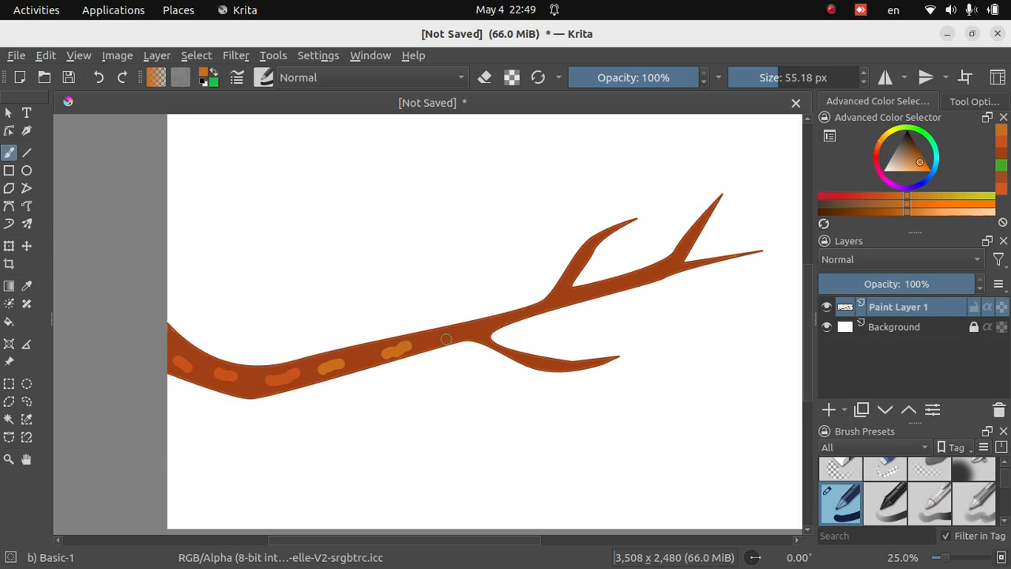
scroll(490, 390, "up", 3)
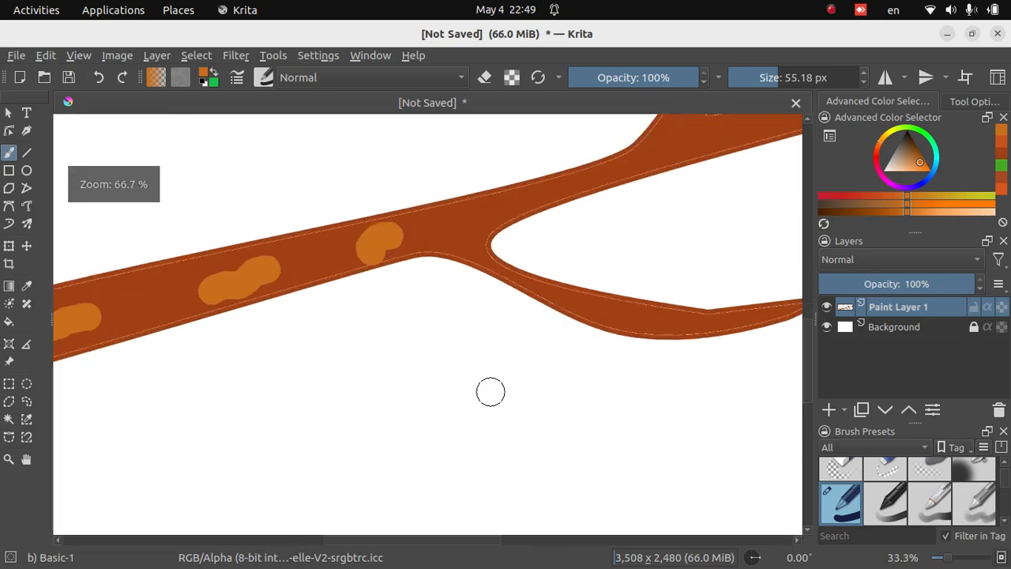
left_click(470, 225)
left_click(670, 145)
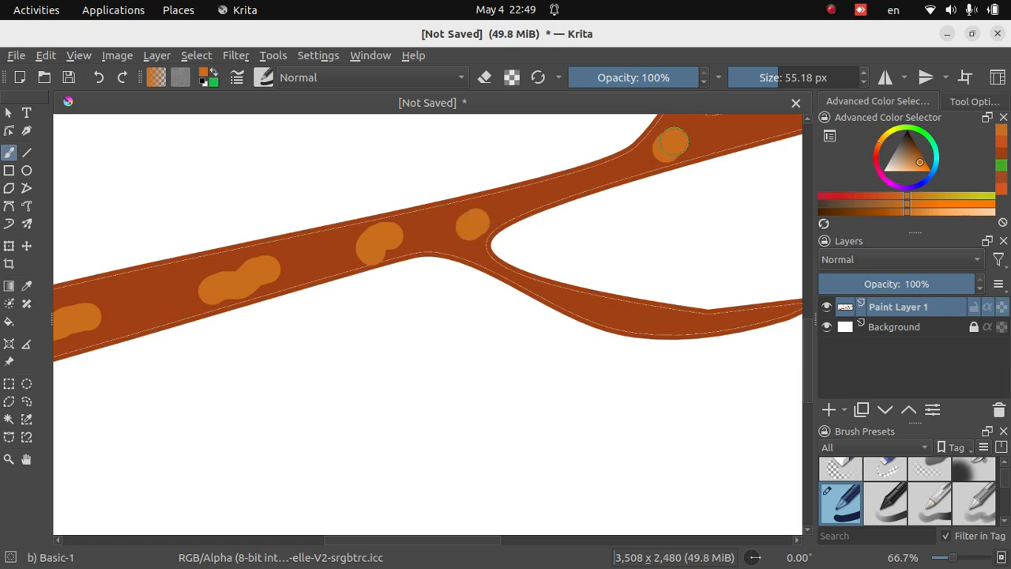
left_click_drag(600, 310, 634, 317)
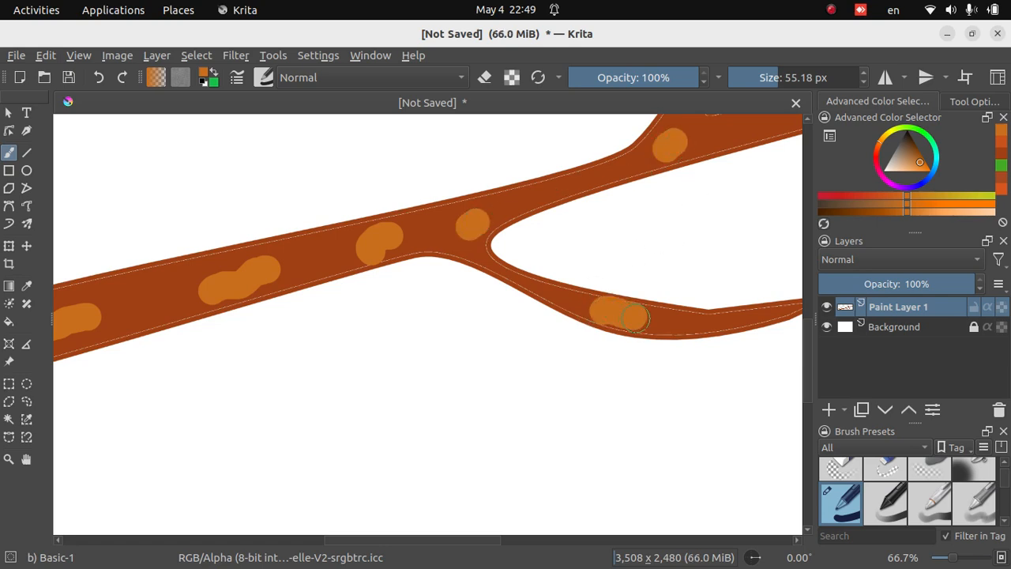
Add yellowish-orange bark marks along the right part of the main branch and on the two upper twigs.
scroll(697, 240, "down", 2)
left_click_drag(720, 240, 495, 358)
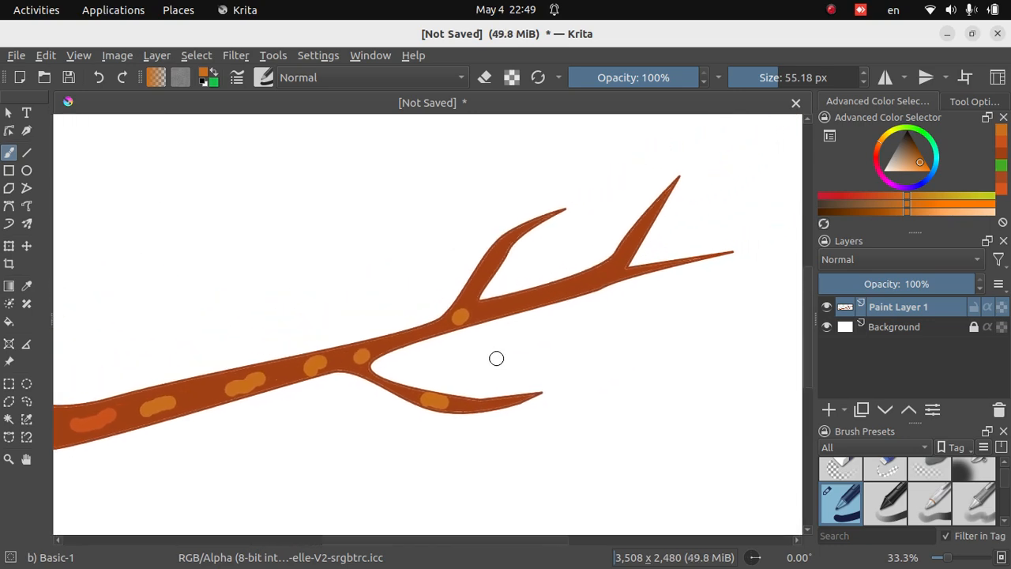
scroll(496, 358, "up", 2)
left_click_drag(505, 286, 547, 274)
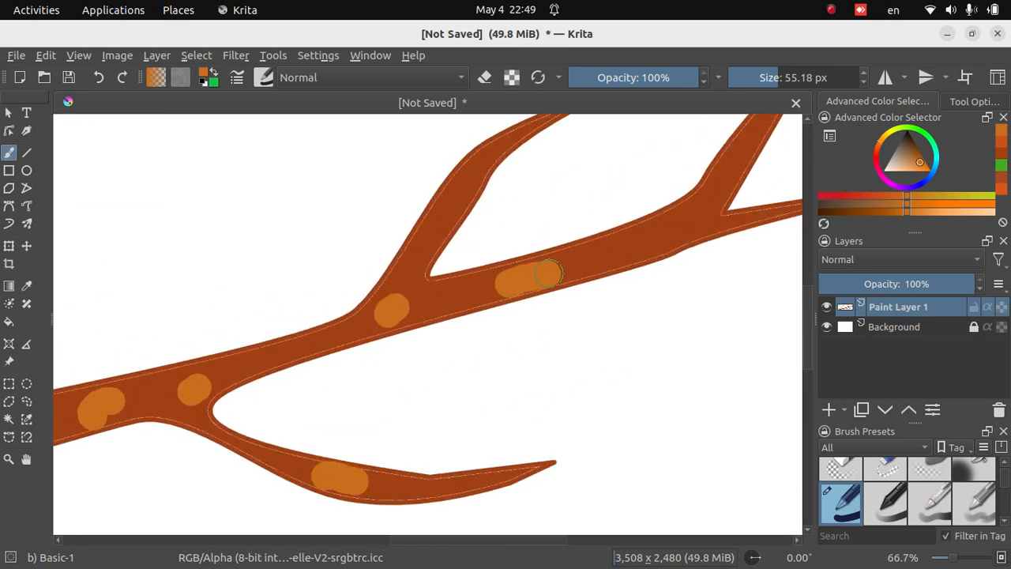
left_click_drag(635, 248, 673, 232)
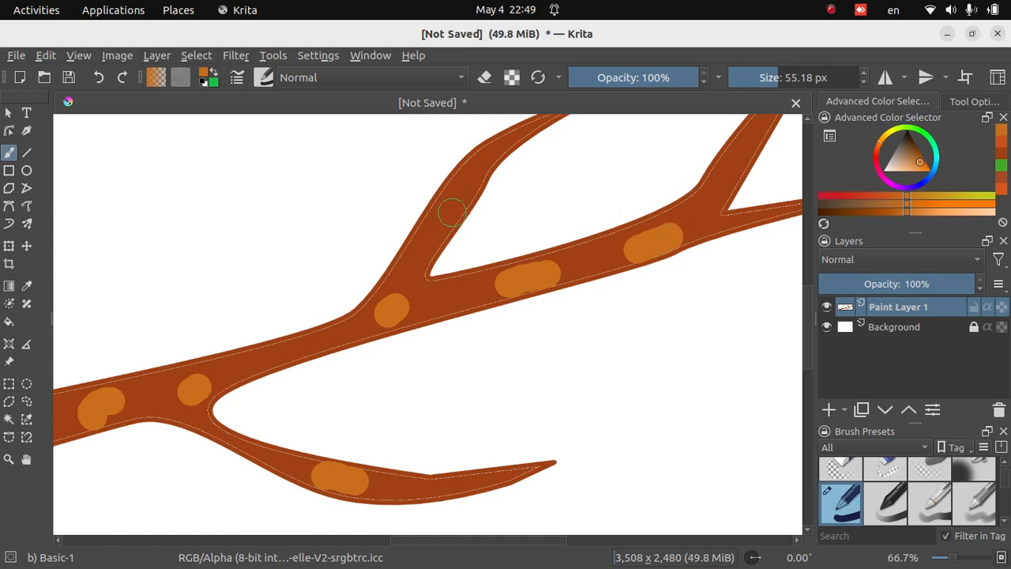
left_click_drag(451, 211, 462, 188)
left_click_drag(779, 330, 690, 354)
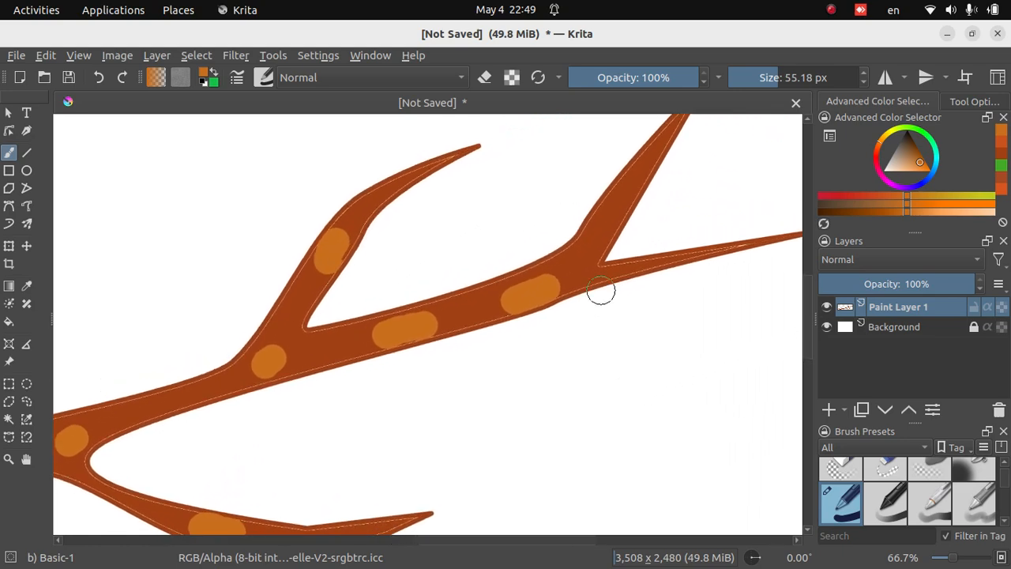
left_click_drag(606, 231, 604, 215)
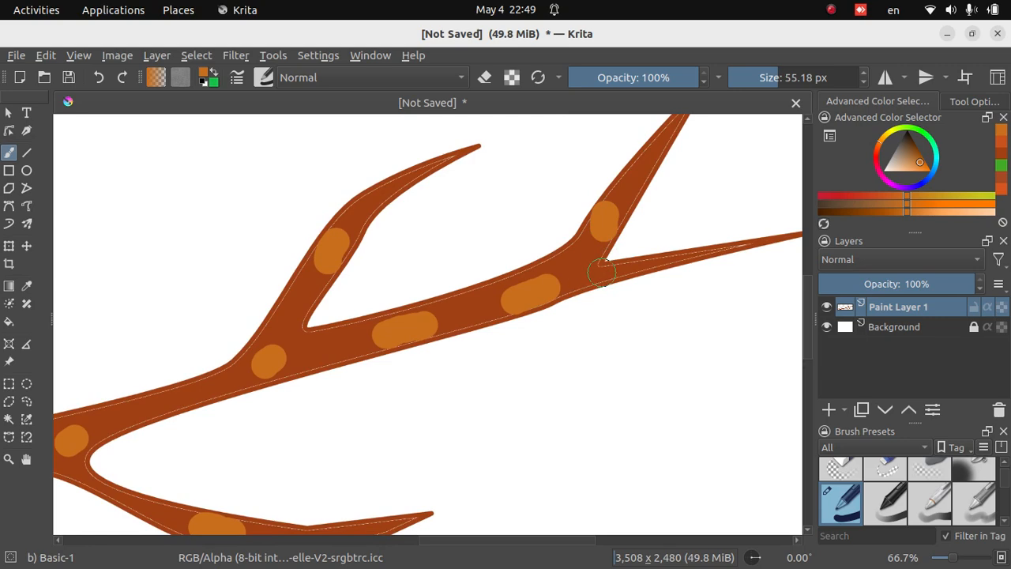
Reduce the brush size to 7.22 px and paint a thin orange bark mark at the base of the rightmost tip.
scroll(642, 295, "up", 1)
scroll(635, 293, "down", 1)
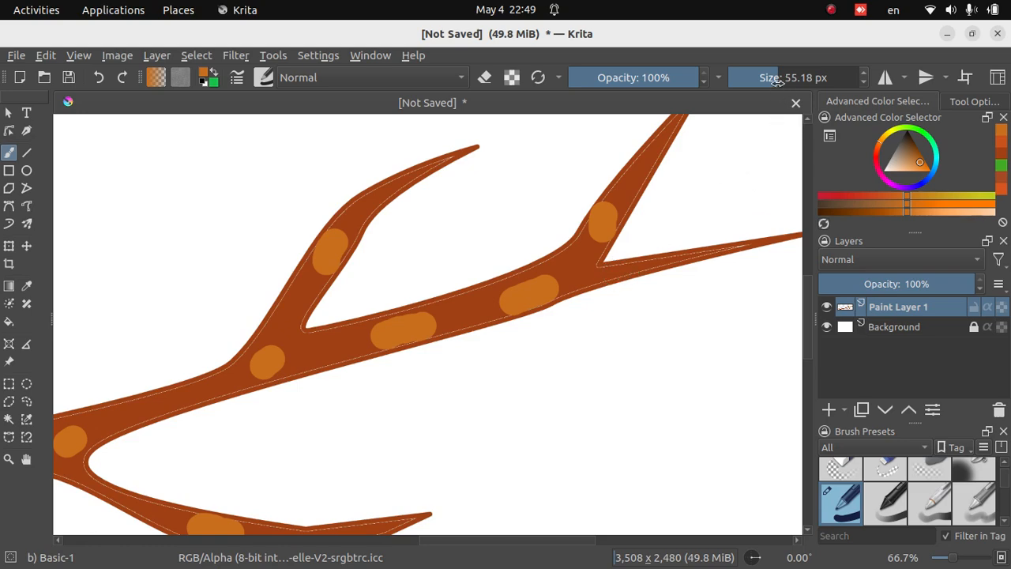
left_click_drag(778, 81, 752, 81)
left_click_drag(588, 278, 615, 269)
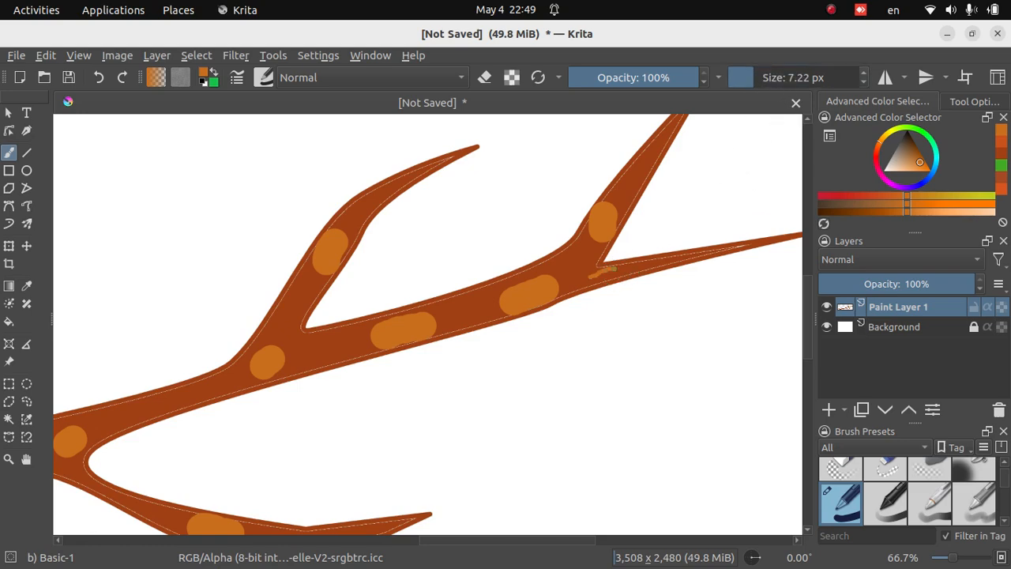
scroll(511, 386, "down", 4)
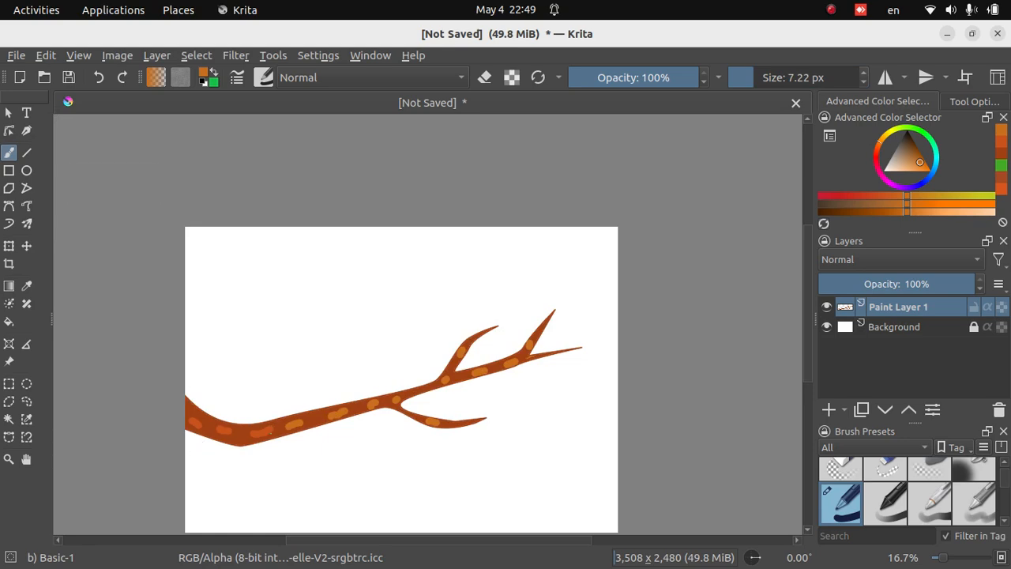
Search the brush presets for "ble" and choose the Blender Blur brush.
scroll(292, 440, "up", 2)
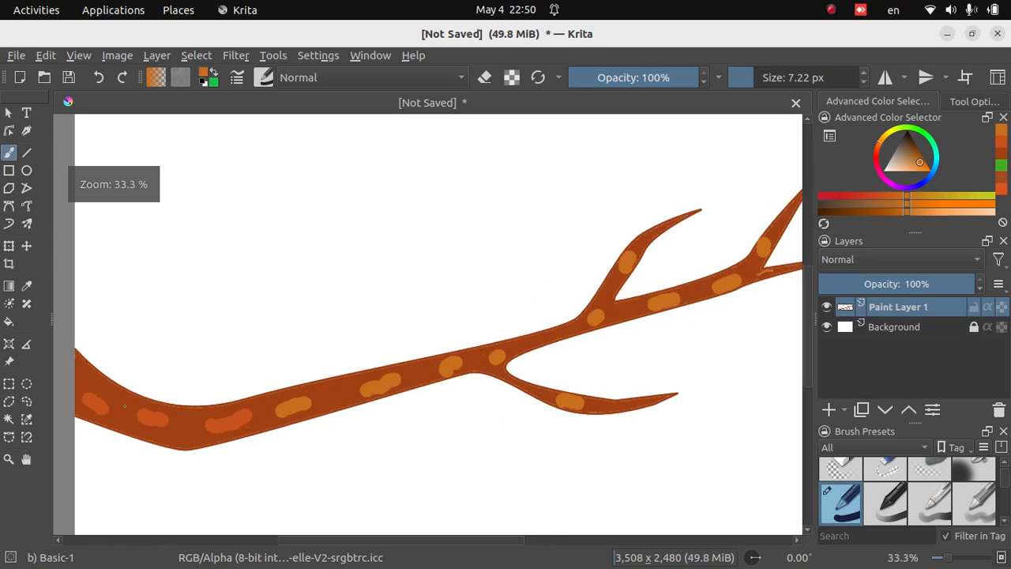
left_click(267, 85)
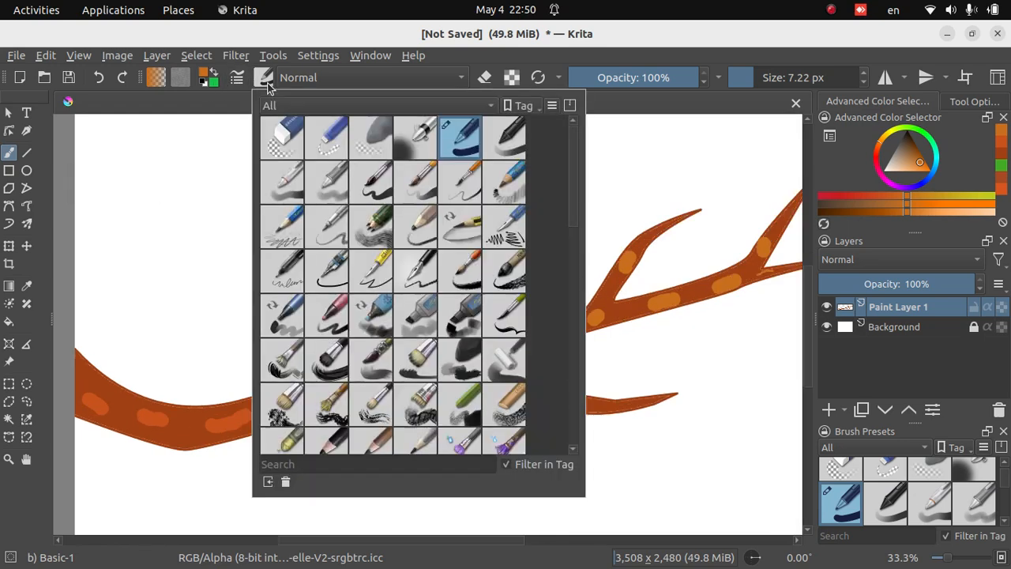
left_click(270, 464)
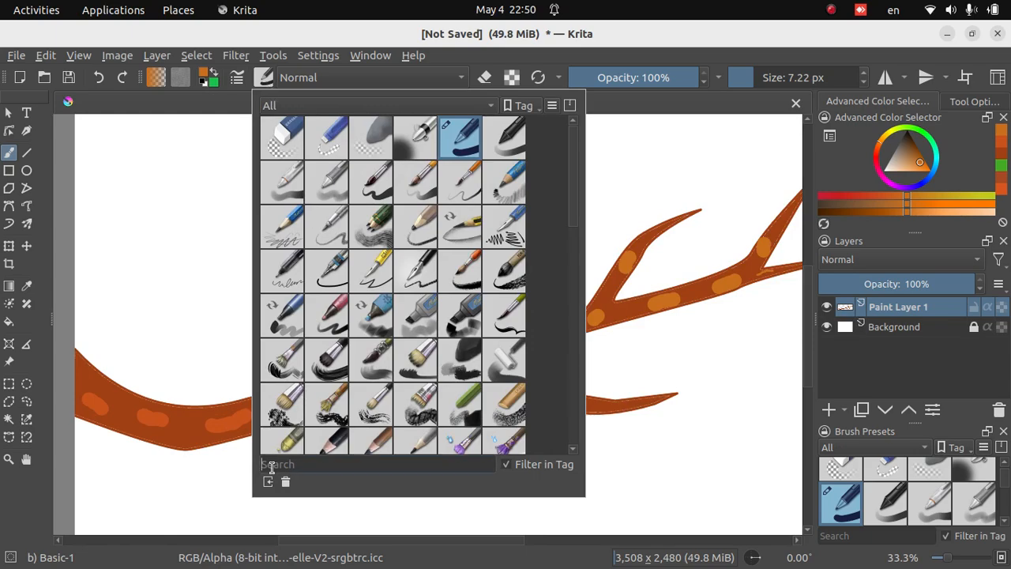
type("bl")
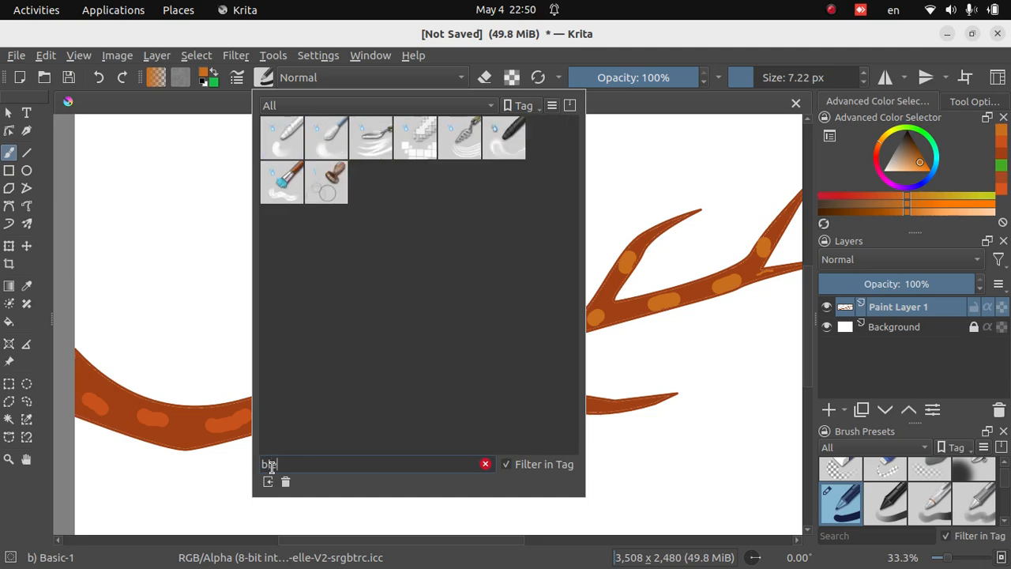
type("e")
mouse_move(332, 147)
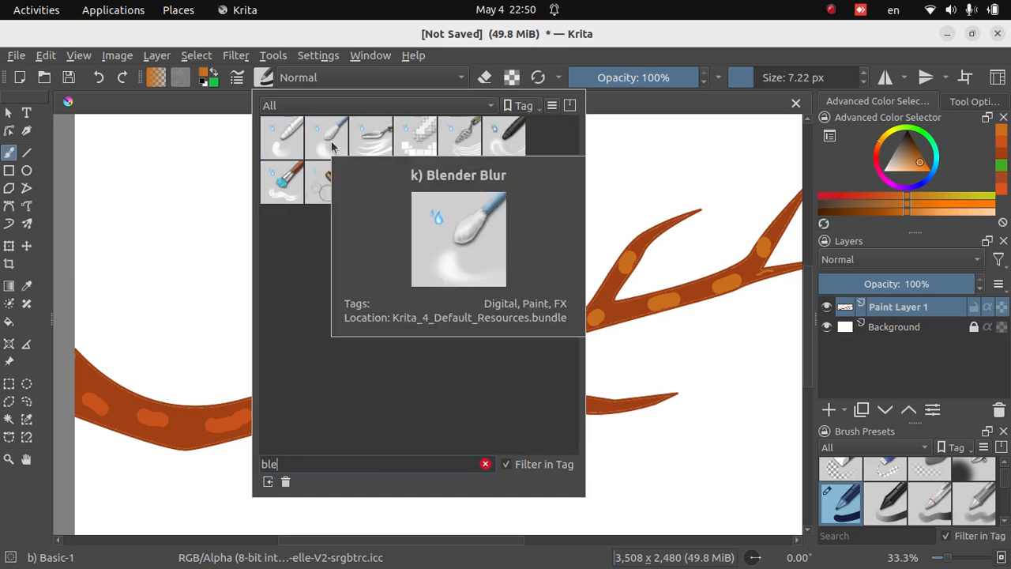
left_click(332, 147)
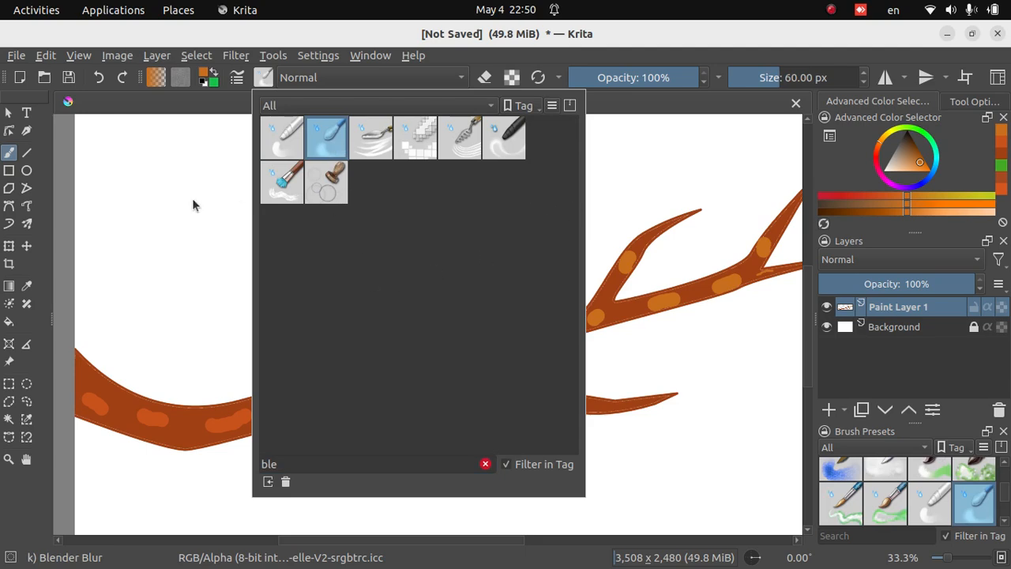
left_click(181, 156)
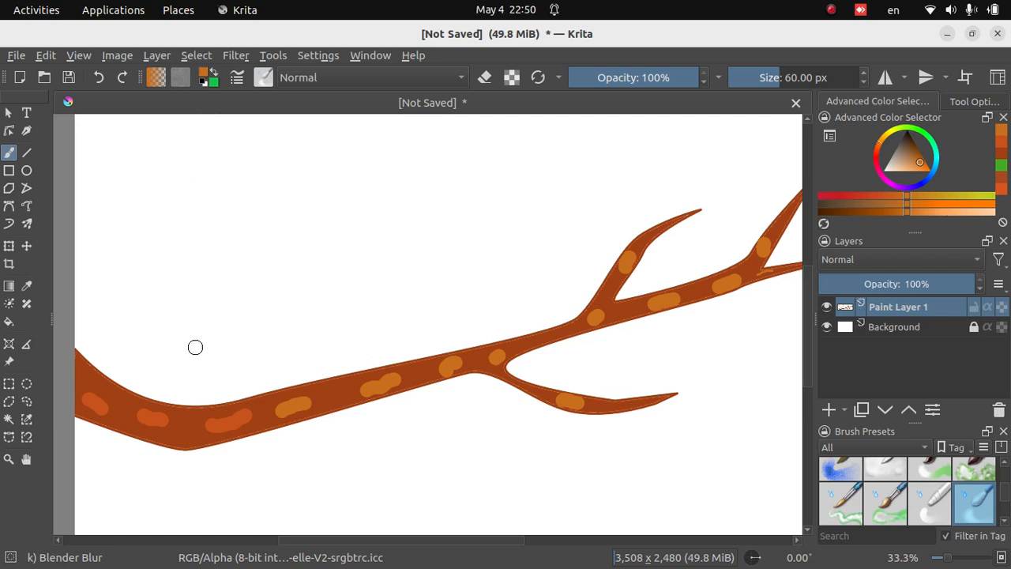
Blur the bark marks from the thick end to the middle of the branch with a 116.68 px brush, redoing the last stroke.
left_click_drag(372, 544, 293, 542)
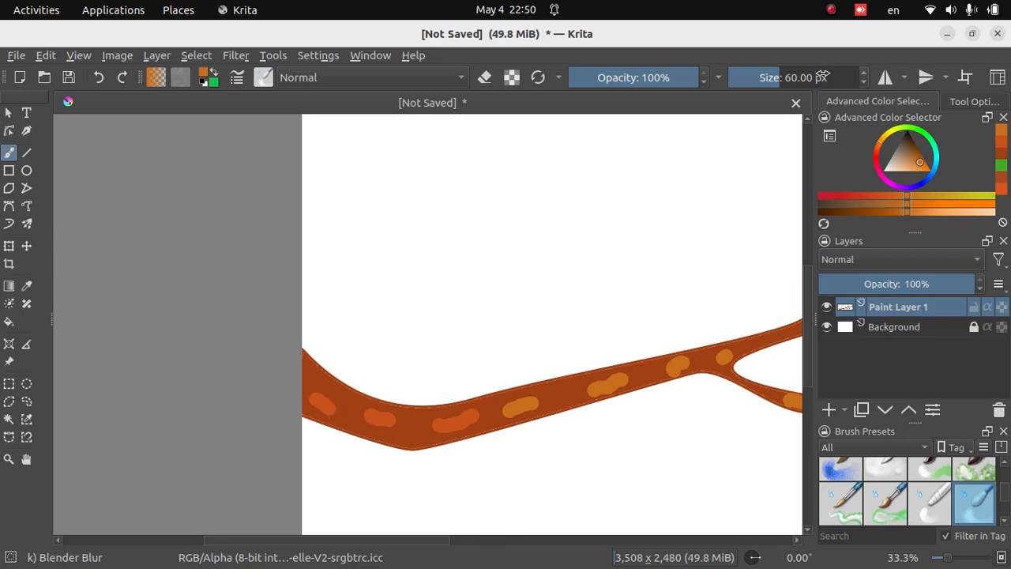
left_click_drag(780, 81, 792, 78)
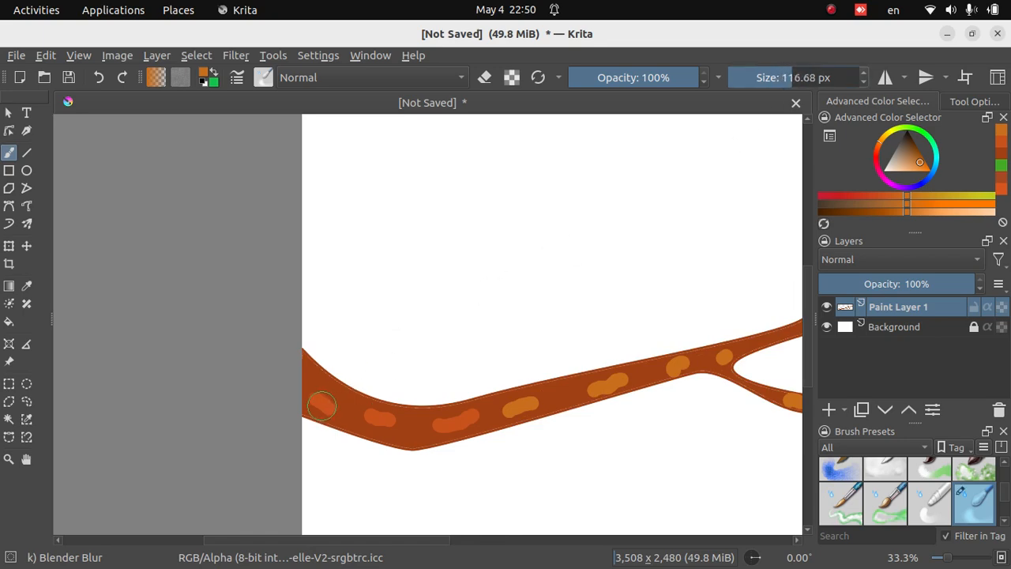
mouse_move(322, 406)
left_mouse_down()
mouse_move(327, 398)
mouse_move(347, 409)
mouse_move(317, 398)
mouse_move(399, 422)
mouse_move(440, 422)
mouse_move(541, 406)
mouse_move(623, 376)
left_mouse_up()
left_click_drag(441, 544, 485, 543)
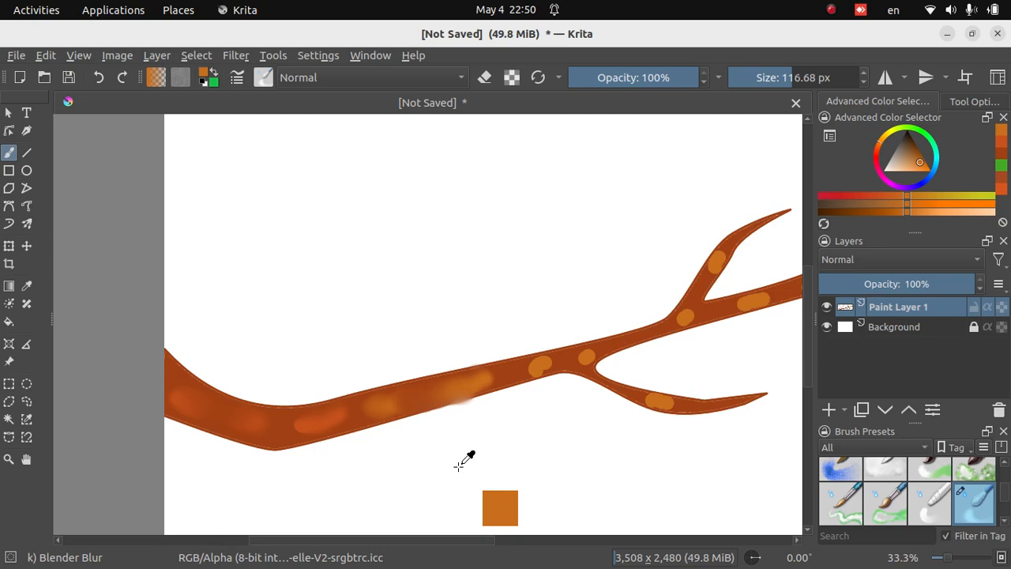
key("ctrl+z")
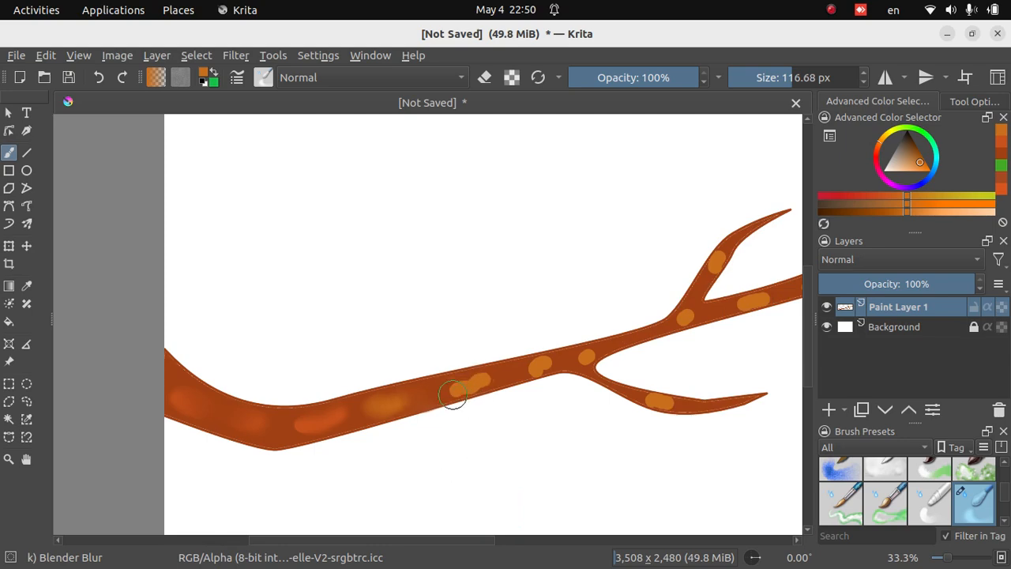
mouse_move(450, 387)
left_mouse_down()
mouse_move(487, 377)
mouse_move(468, 374)
mouse_move(450, 381)
mouse_move(497, 384)
left_mouse_up()
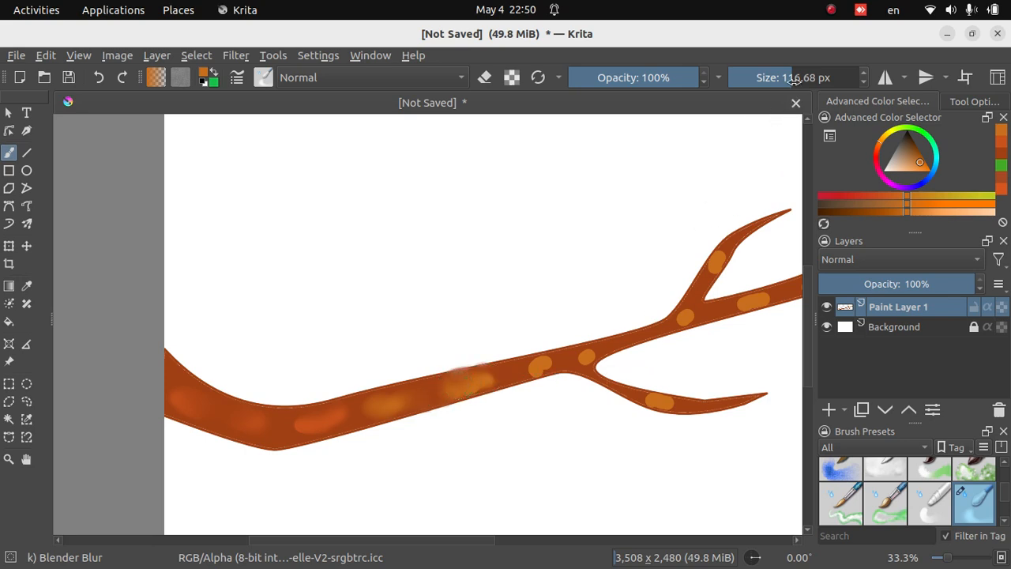
Reduce the blur brush to 50.38 px and soften the yellowish-orange bark marks along the main branch, at the forks and on the twigs.
left_click_drag(792, 77, 778, 78)
mouse_move(509, 372)
left_mouse_down()
mouse_move(541, 367)
mouse_move(507, 370)
mouse_move(603, 355)
mouse_move(566, 354)
mouse_move(682, 321)
mouse_move(698, 296)
mouse_move(669, 323)
left_mouse_up()
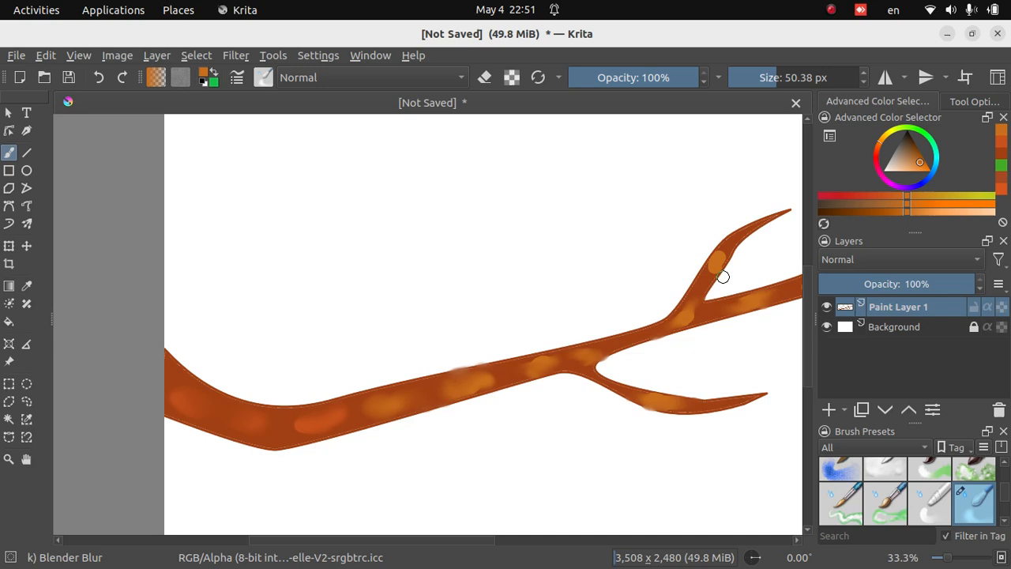
mouse_move(714, 274)
left_mouse_down()
mouse_move(700, 271)
mouse_move(701, 286)
left_mouse_up()
key("ctrl+z")
mouse_move(490, 380)
left_mouse_down()
mouse_move(533, 369)
mouse_move(485, 381)
left_mouse_up()
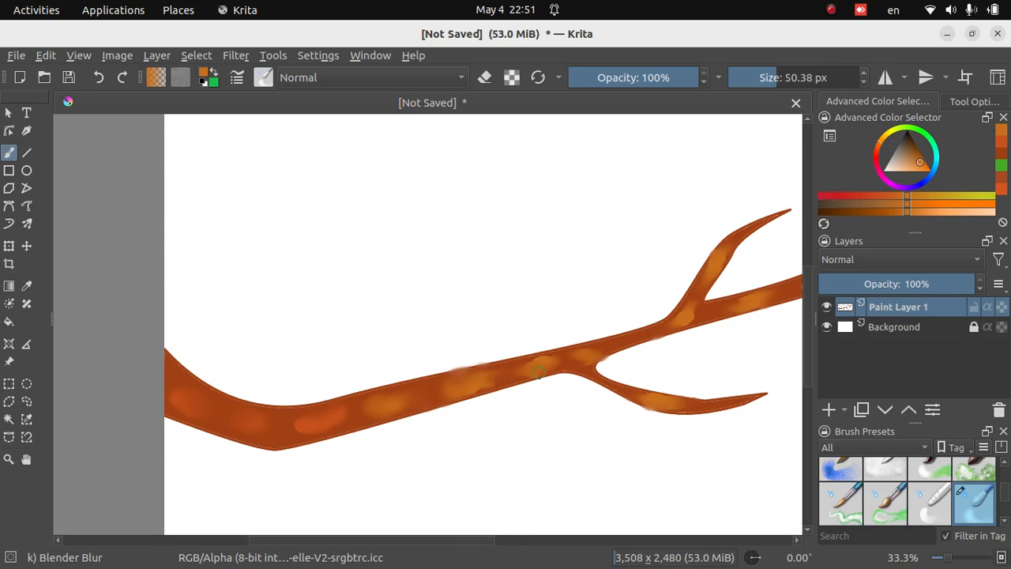
left_click_drag(547, 363, 572, 359)
Sample the branch's brown as the foreground colour.
scroll(604, 222, "down", 3)
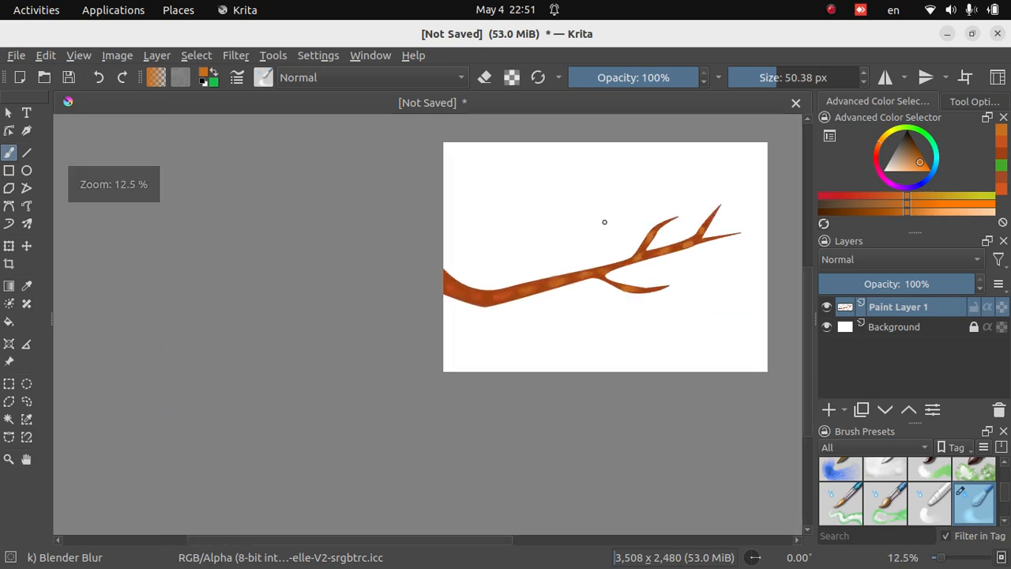
scroll(584, 233, "up", 1)
left_click(571, 241, "ctrl")
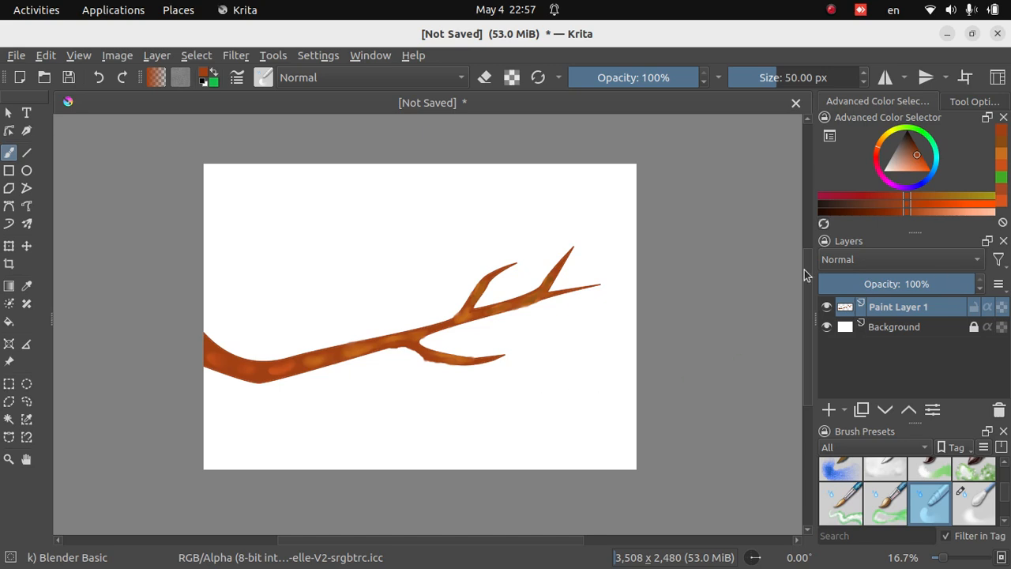
Save the drawing as a Krita document named wall_Picture in the Pictures folder.
left_click(16, 57)
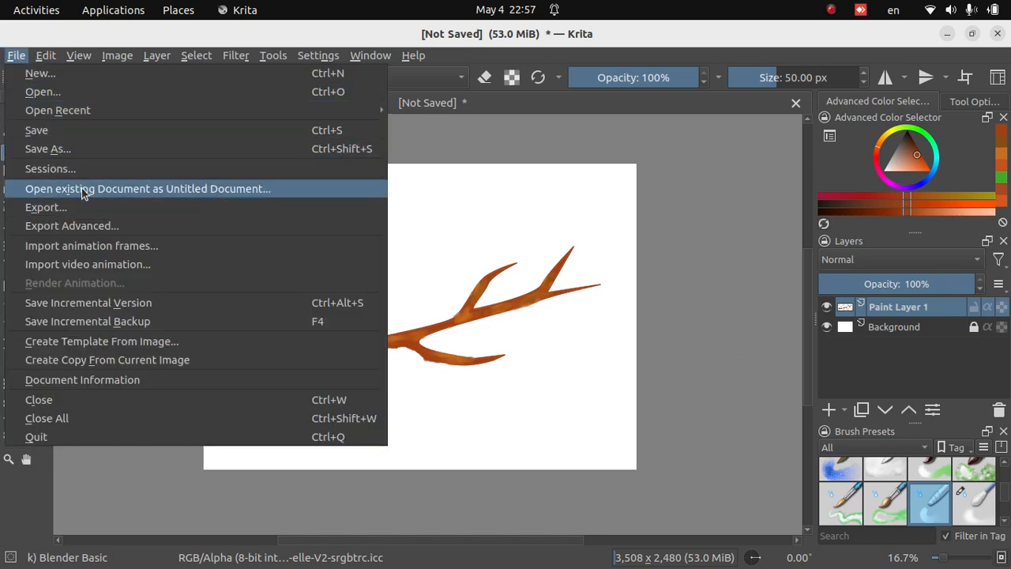
left_click(78, 148)
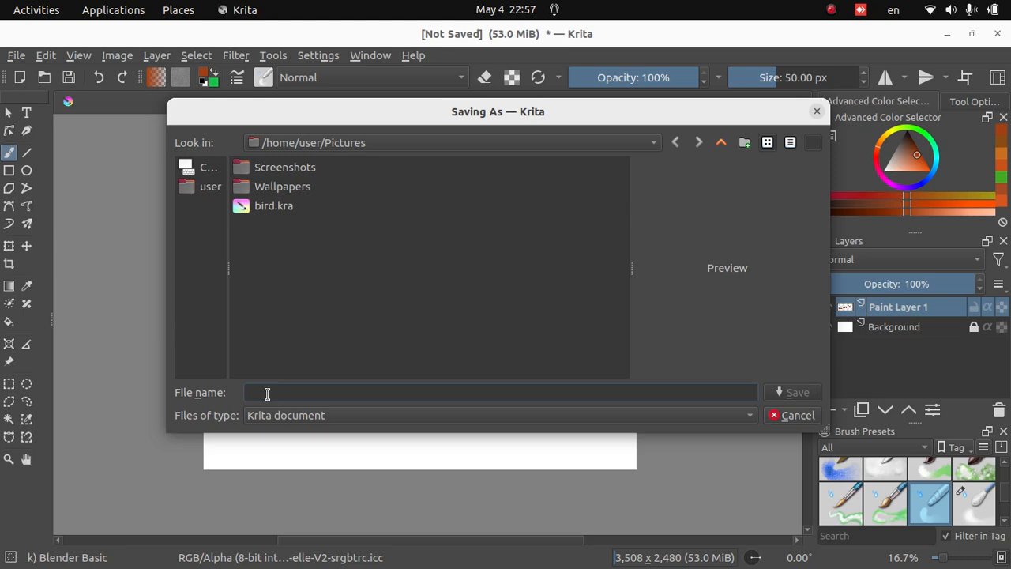
type("w")
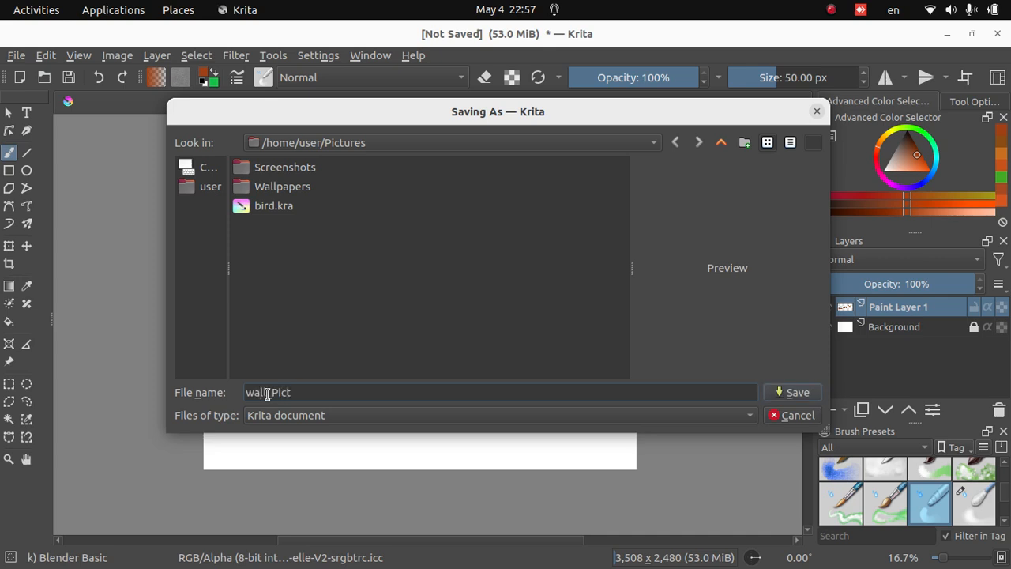
type("all Picture")
left_click(788, 391)
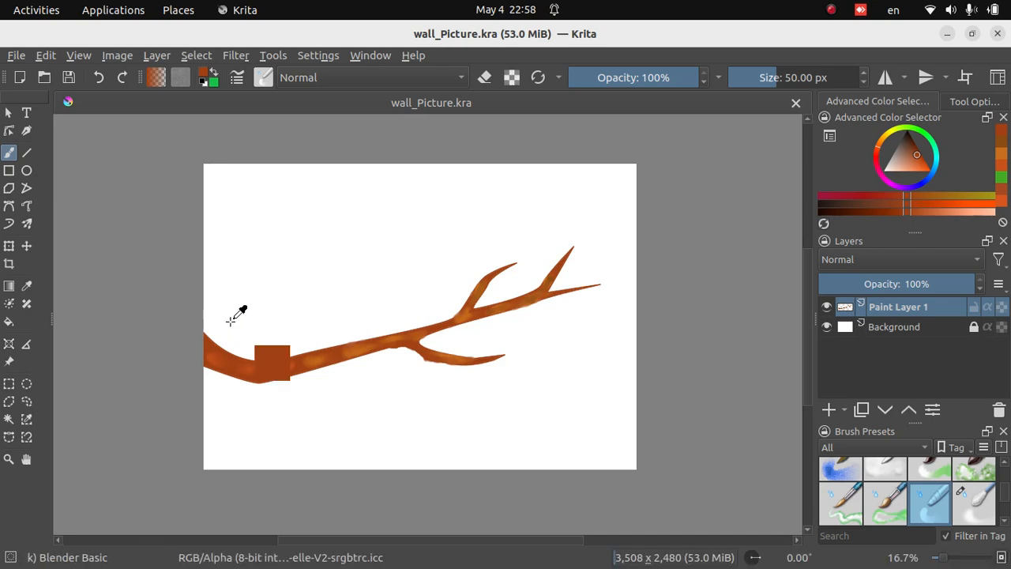
Rename the paint layer holding the drawing to Branch and save the document.
double_click(895, 308)
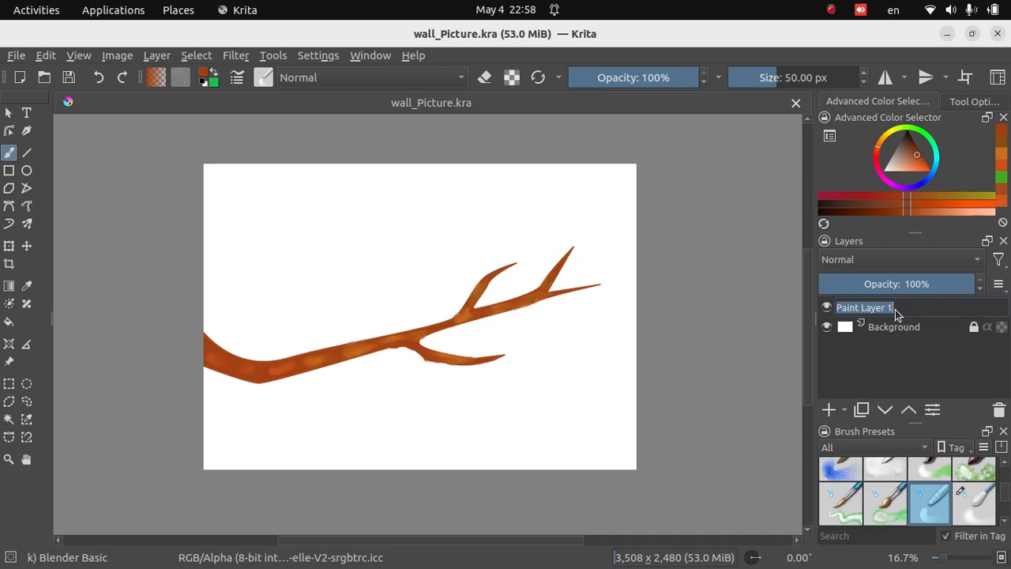
left_click_drag(895, 308, 836, 312)
type("B")
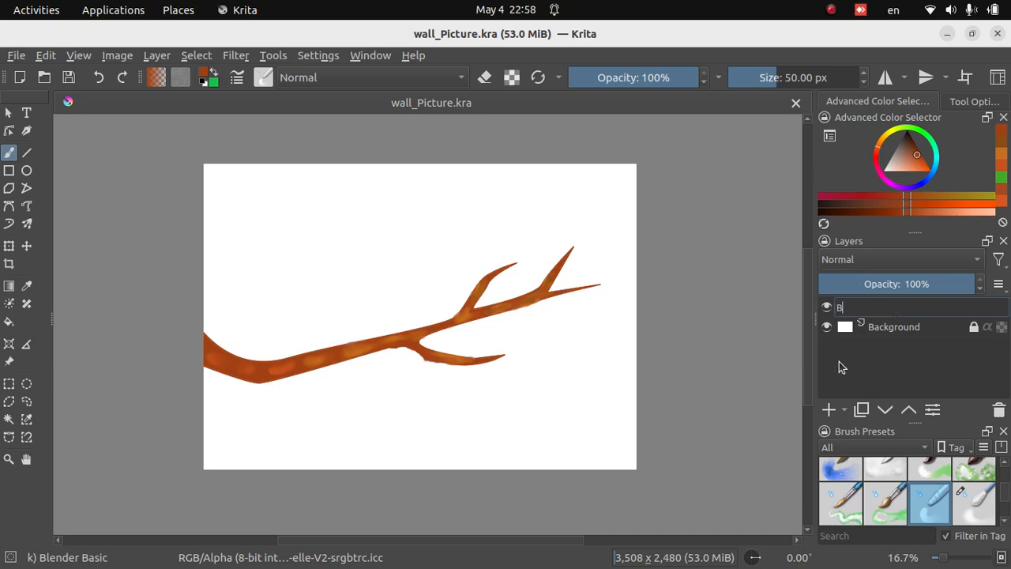
type("ranch")
key("Return")
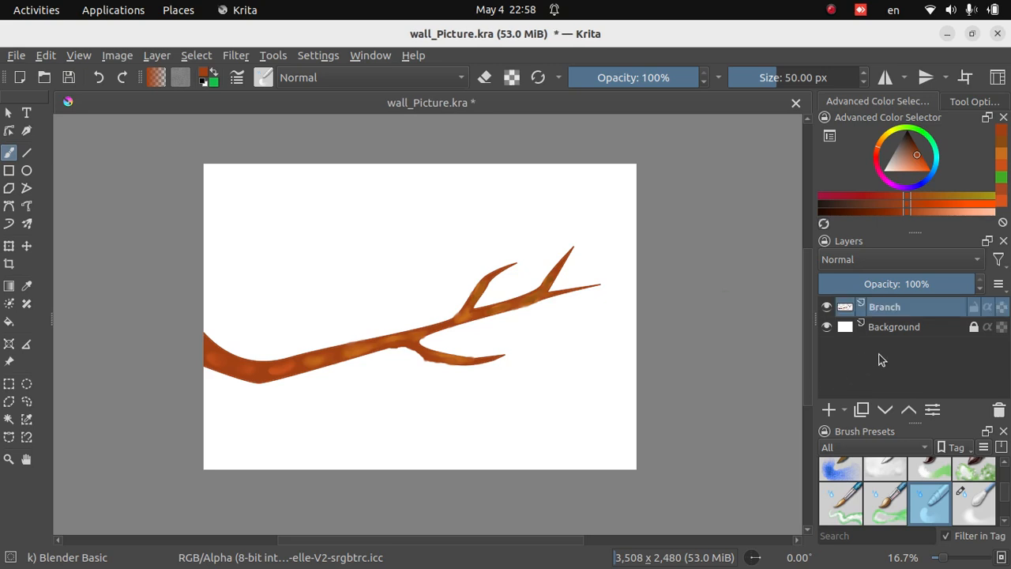
left_click(62, 81)
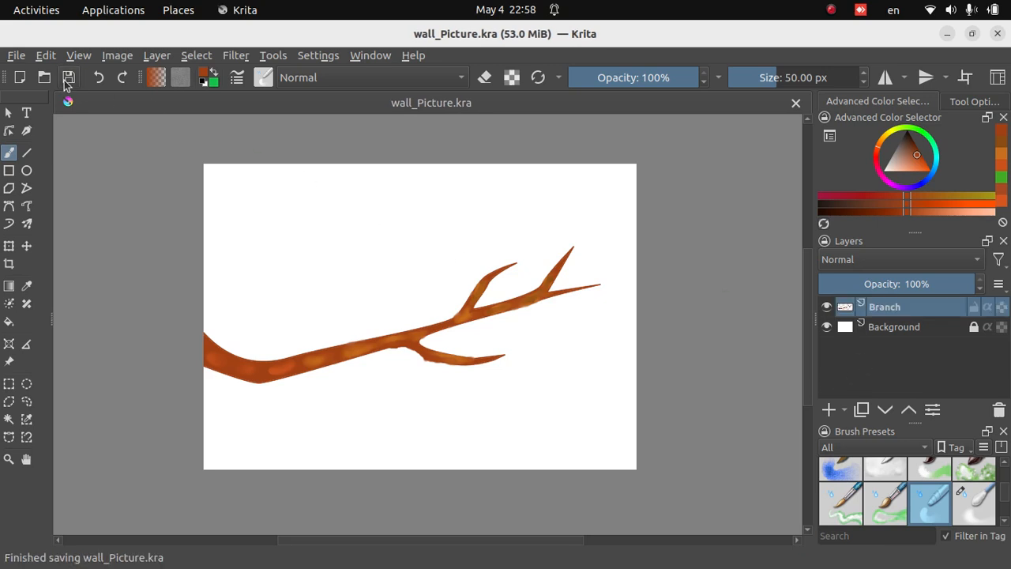